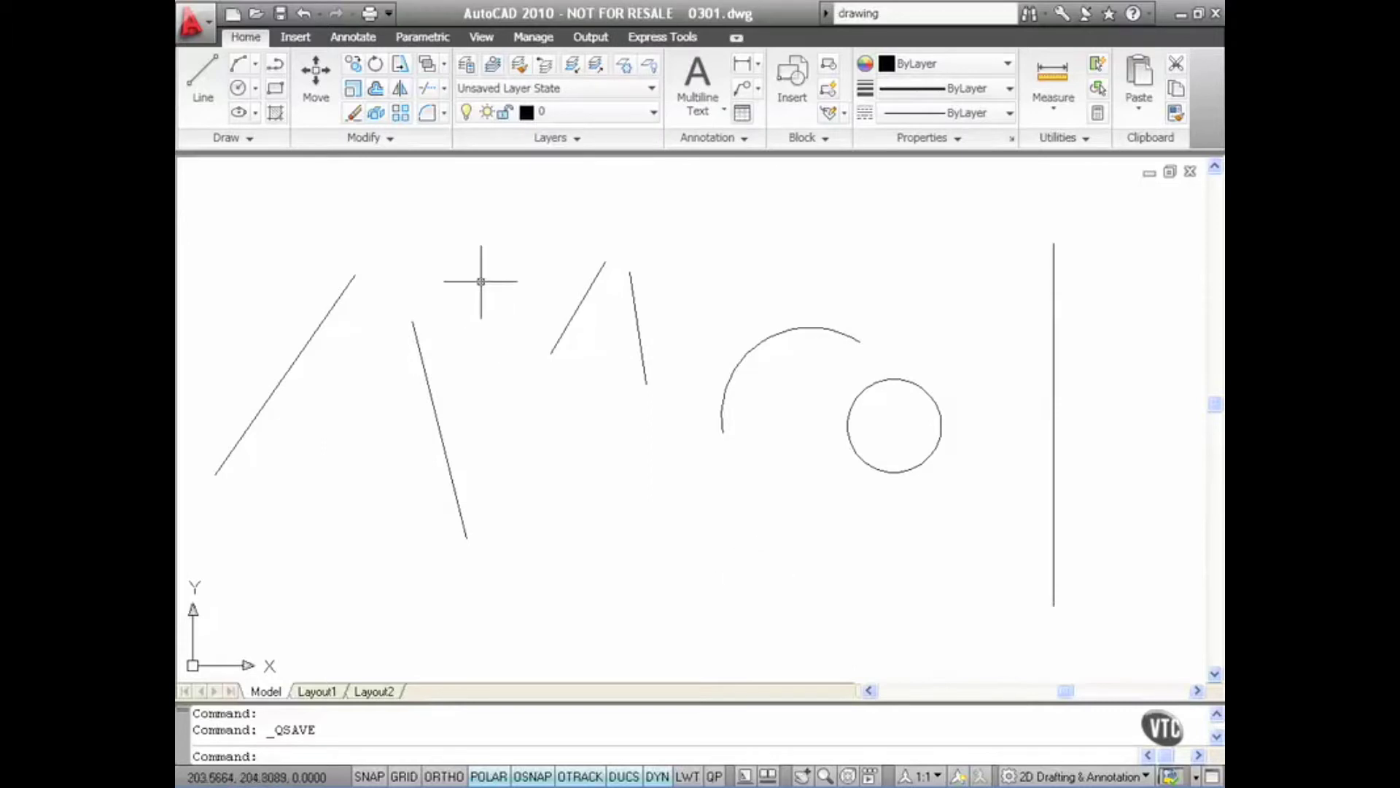
Step: Switch to the Parametric ribbon to show the Geometric, Dimensional and Manage constraint panels
{"action": "left_click", "coordinate": [423, 38]}
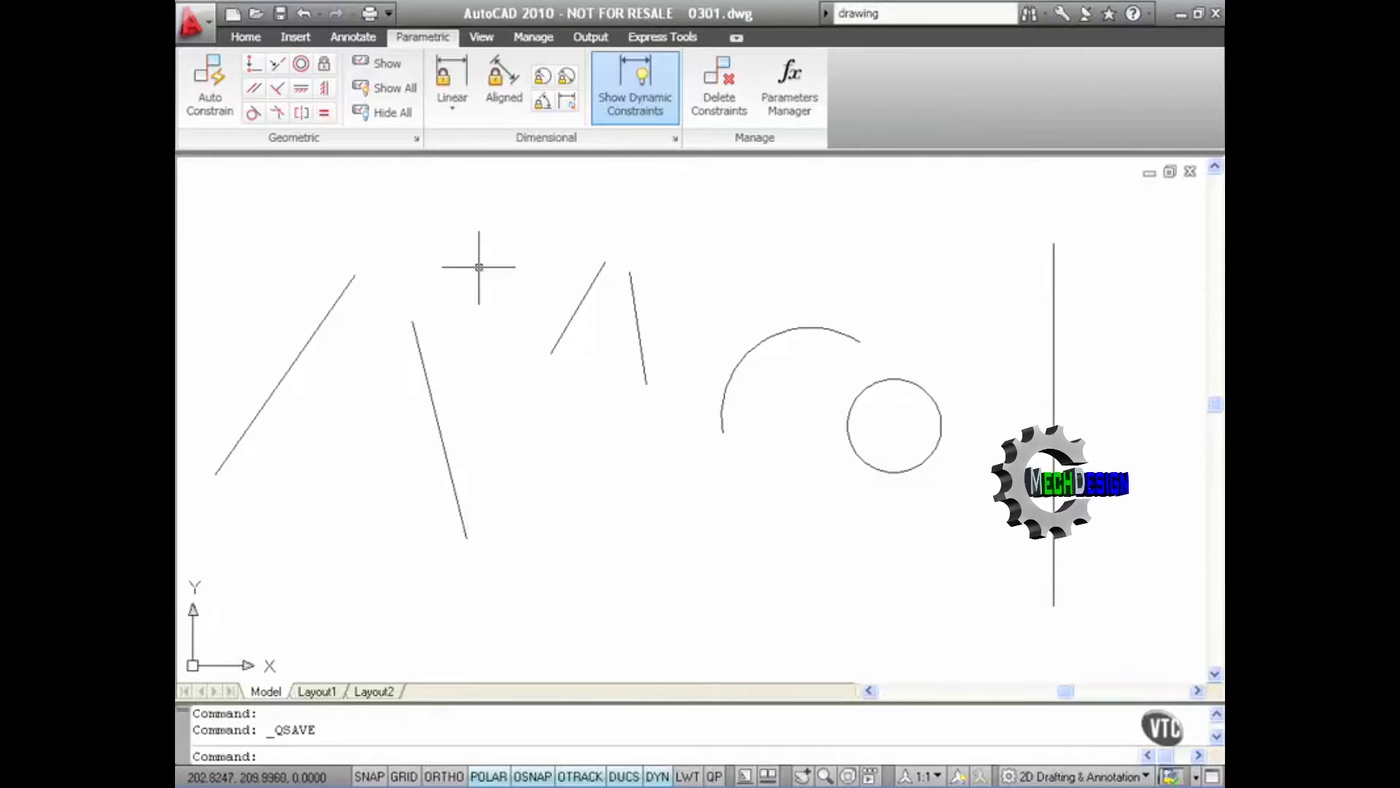
Step: Constrain the second slanted line to be parallel to the leftmost diagonal line
{"action": "left_click", "coordinate": [254, 90]}
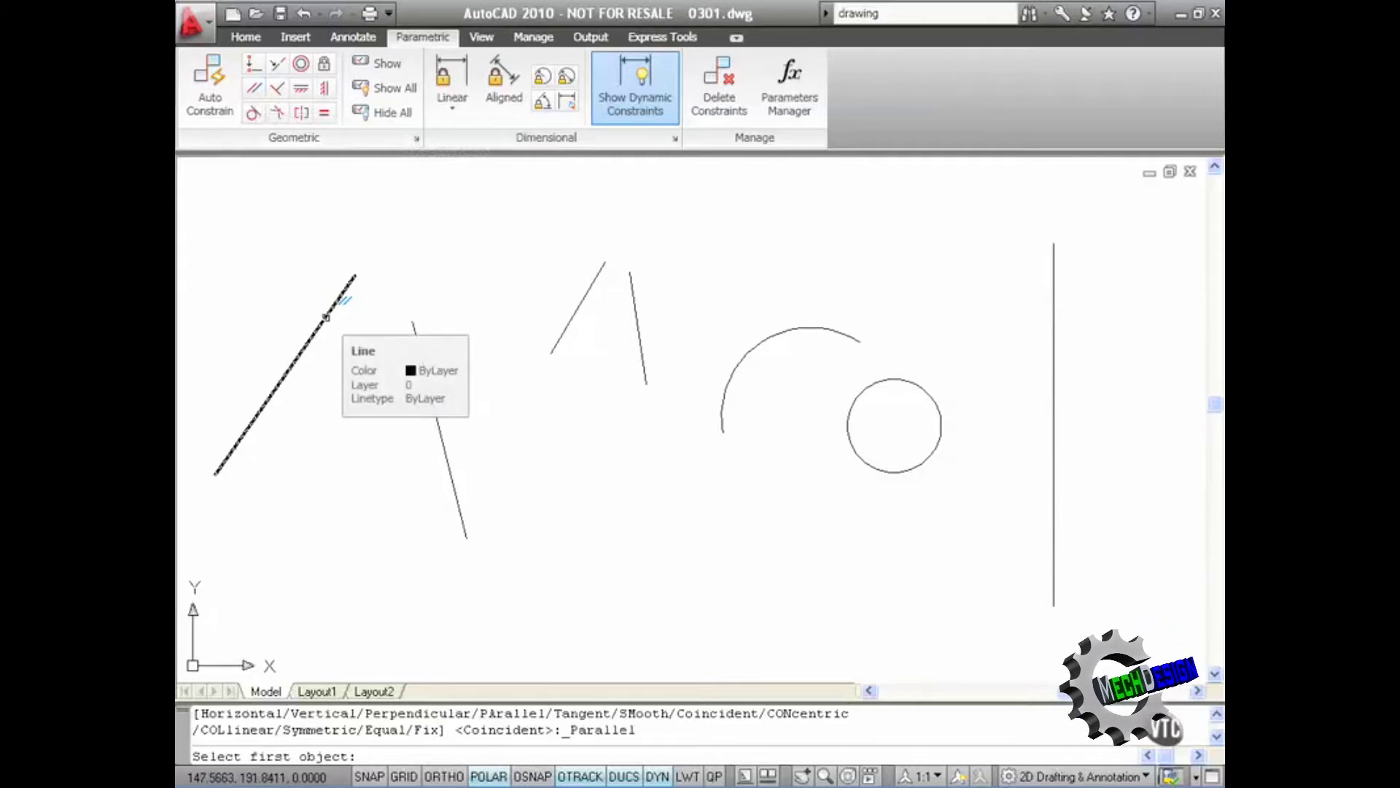
{"action": "left_click", "coordinate": [326, 317]}
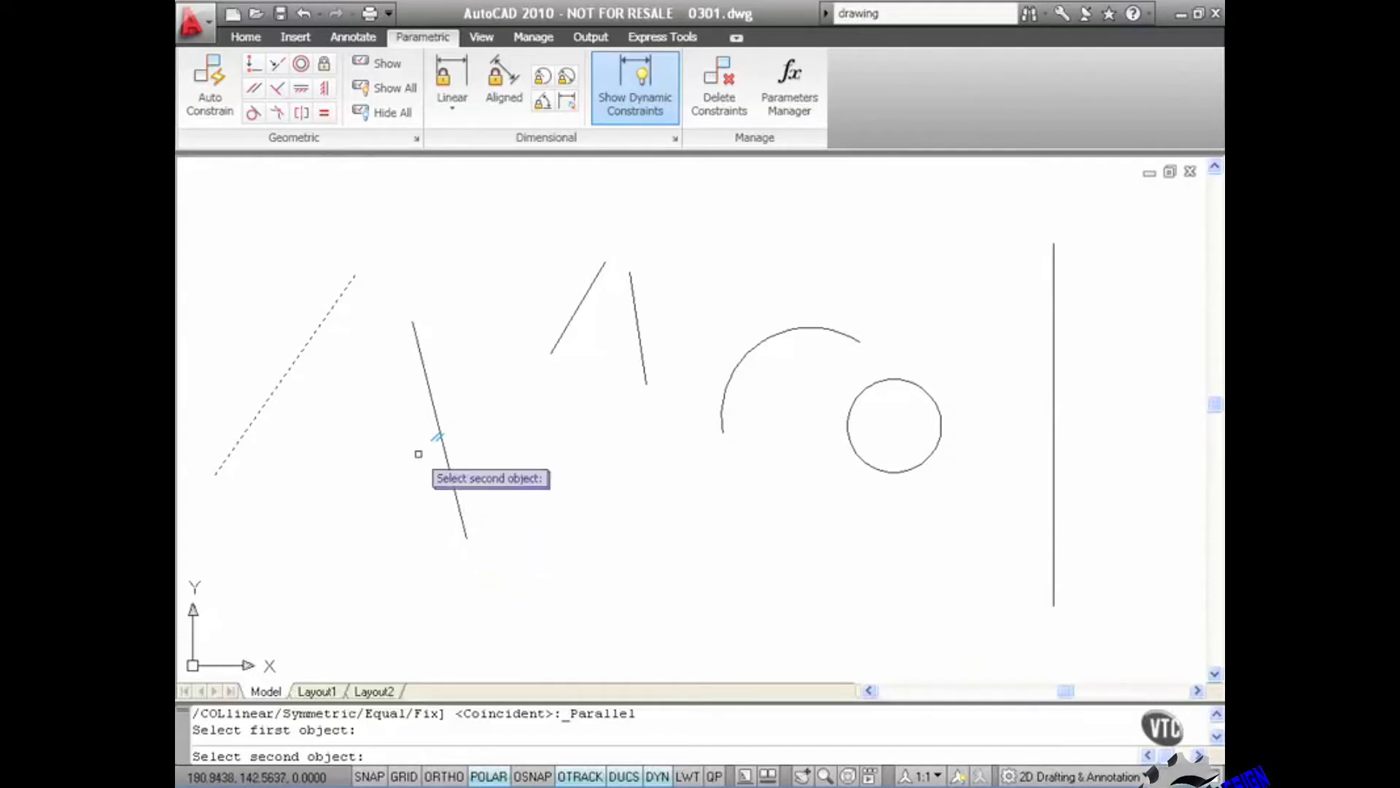
{"action": "left_click", "coordinate": [420, 341]}
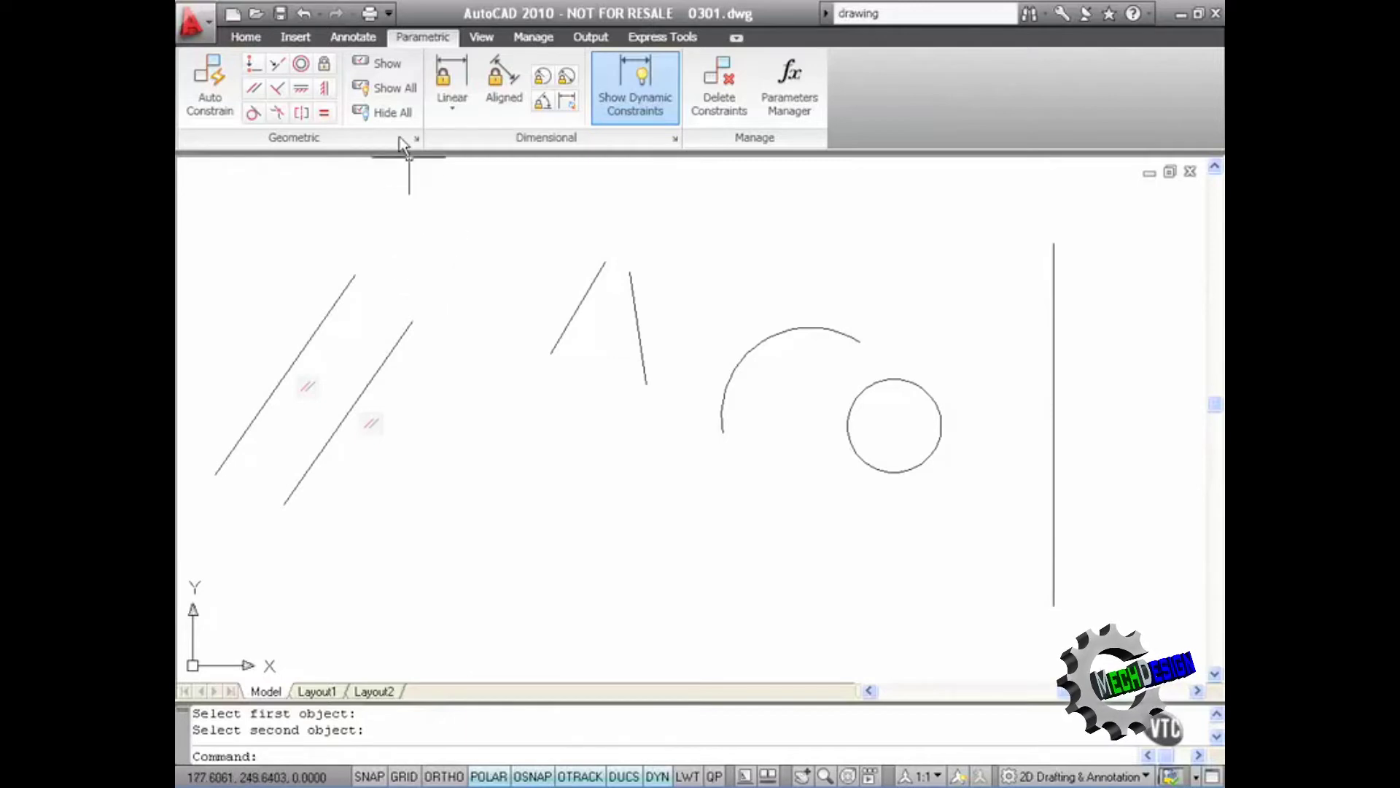
{"action": "left_click", "coordinate": [380, 63]}
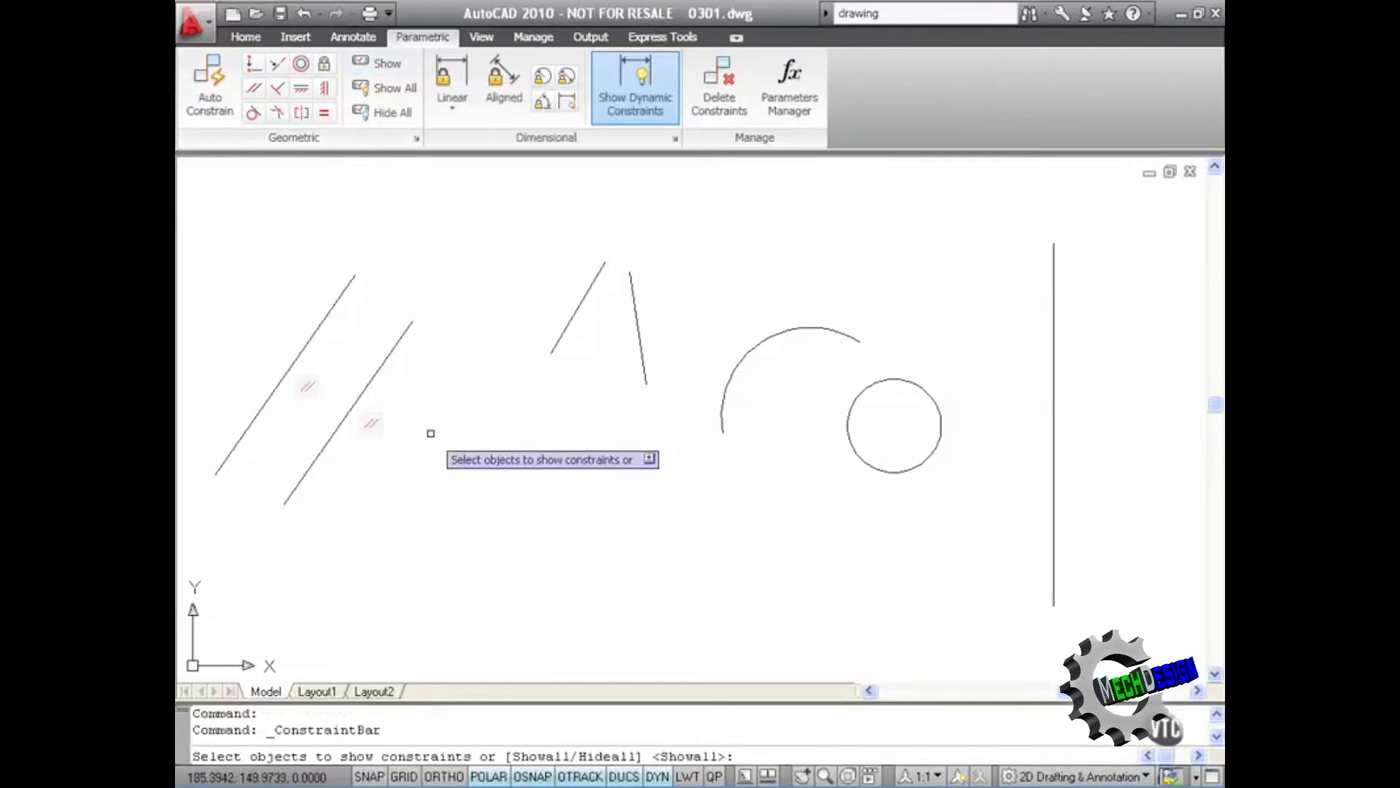
{"action": "left_click", "coordinate": [352, 284]}
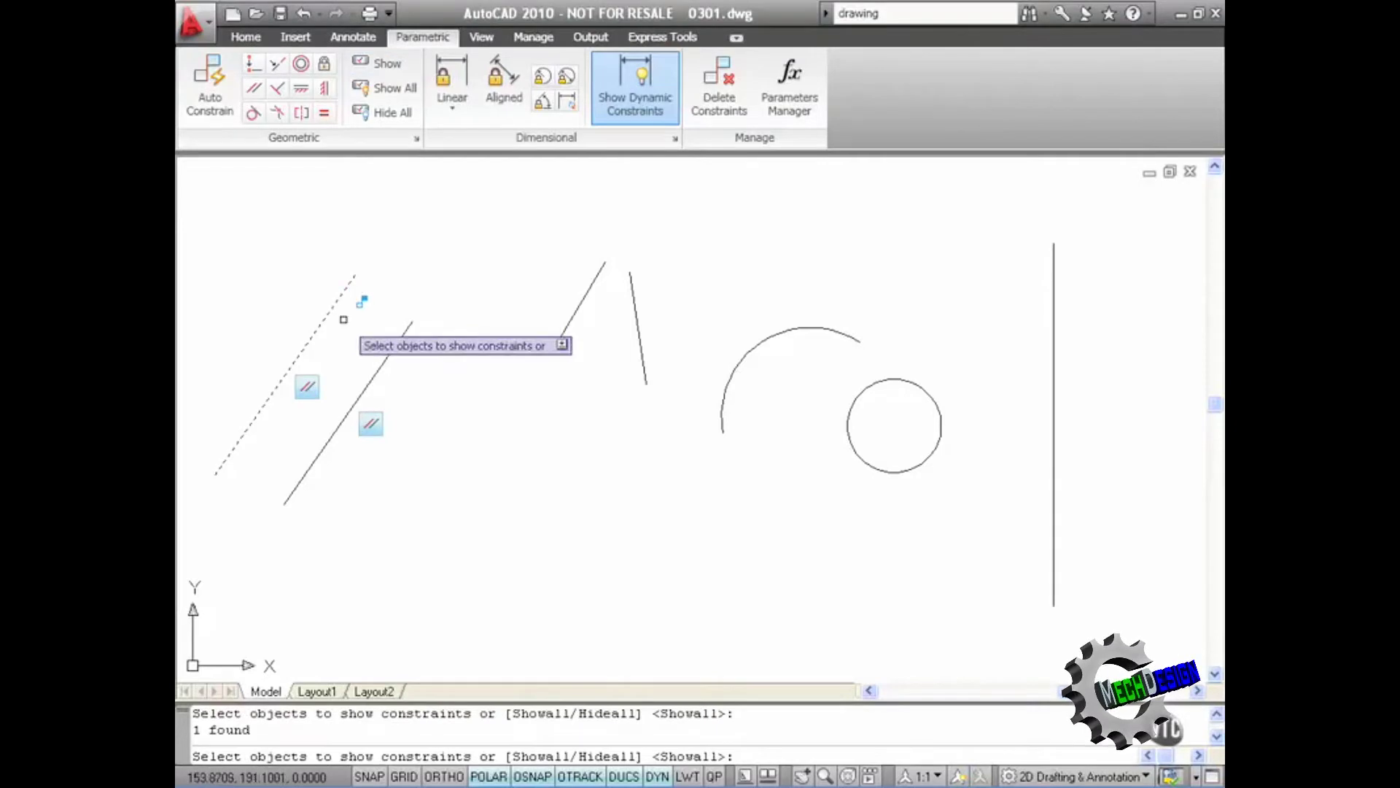
{"action": "left_click", "coordinate": [405, 329]}
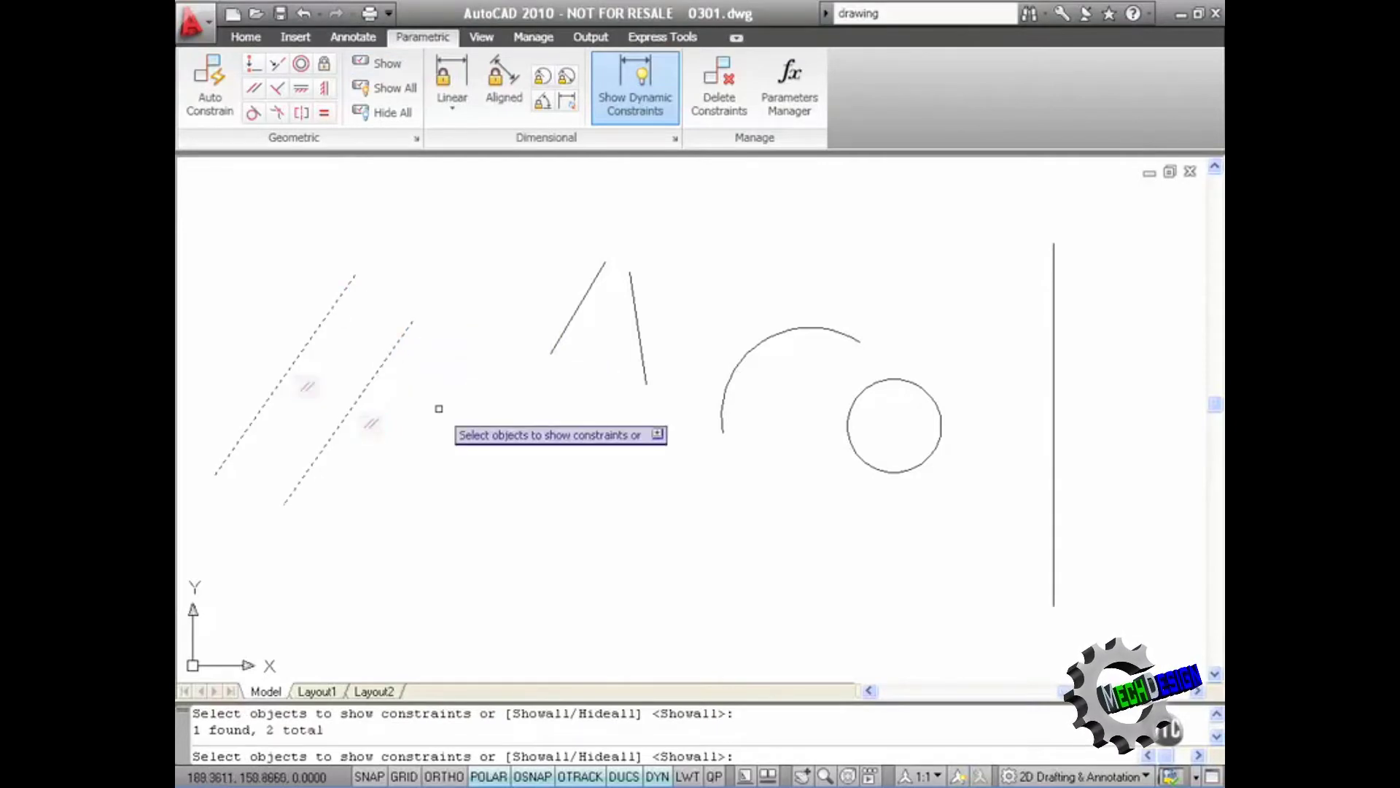
{"action": "key", "text": "Return"}
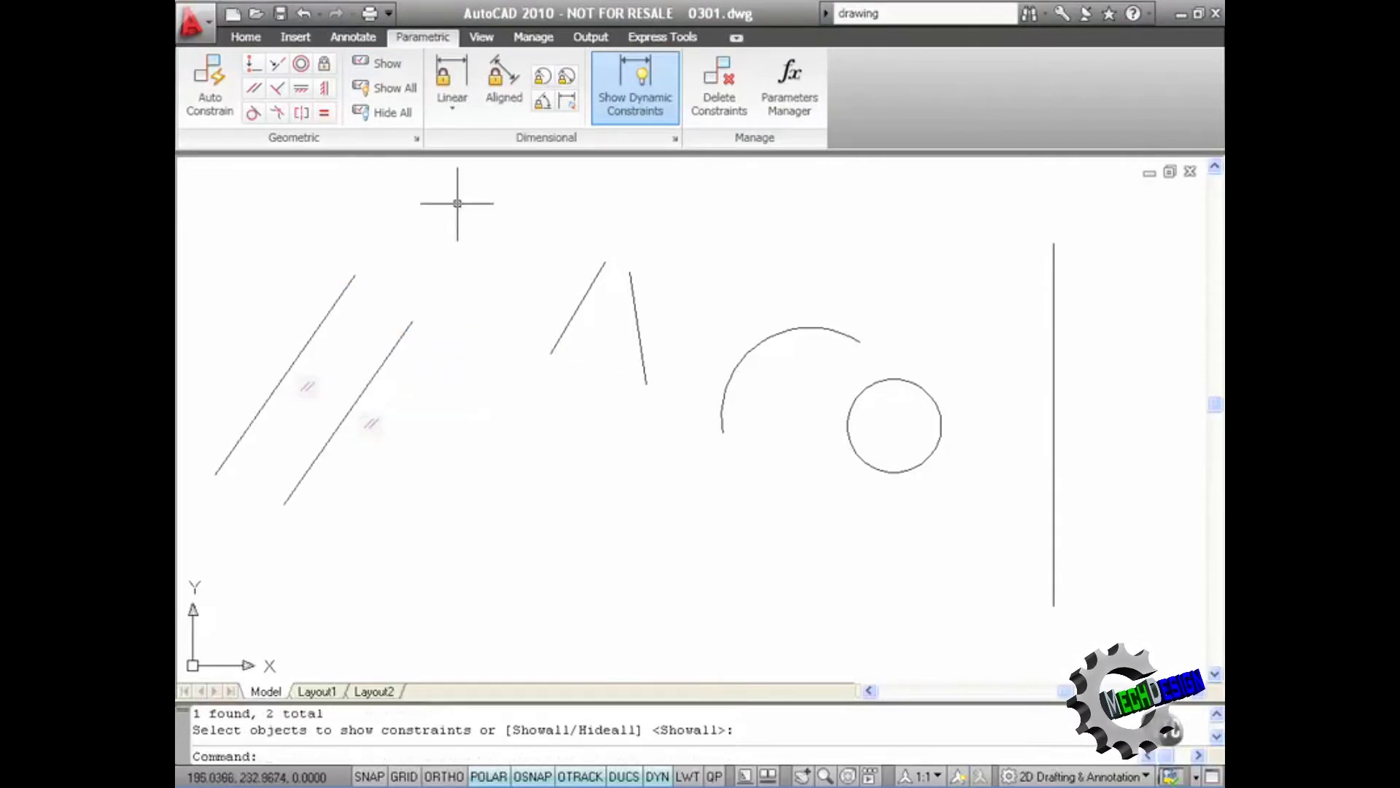
{"action": "left_click", "coordinate": [393, 112]}
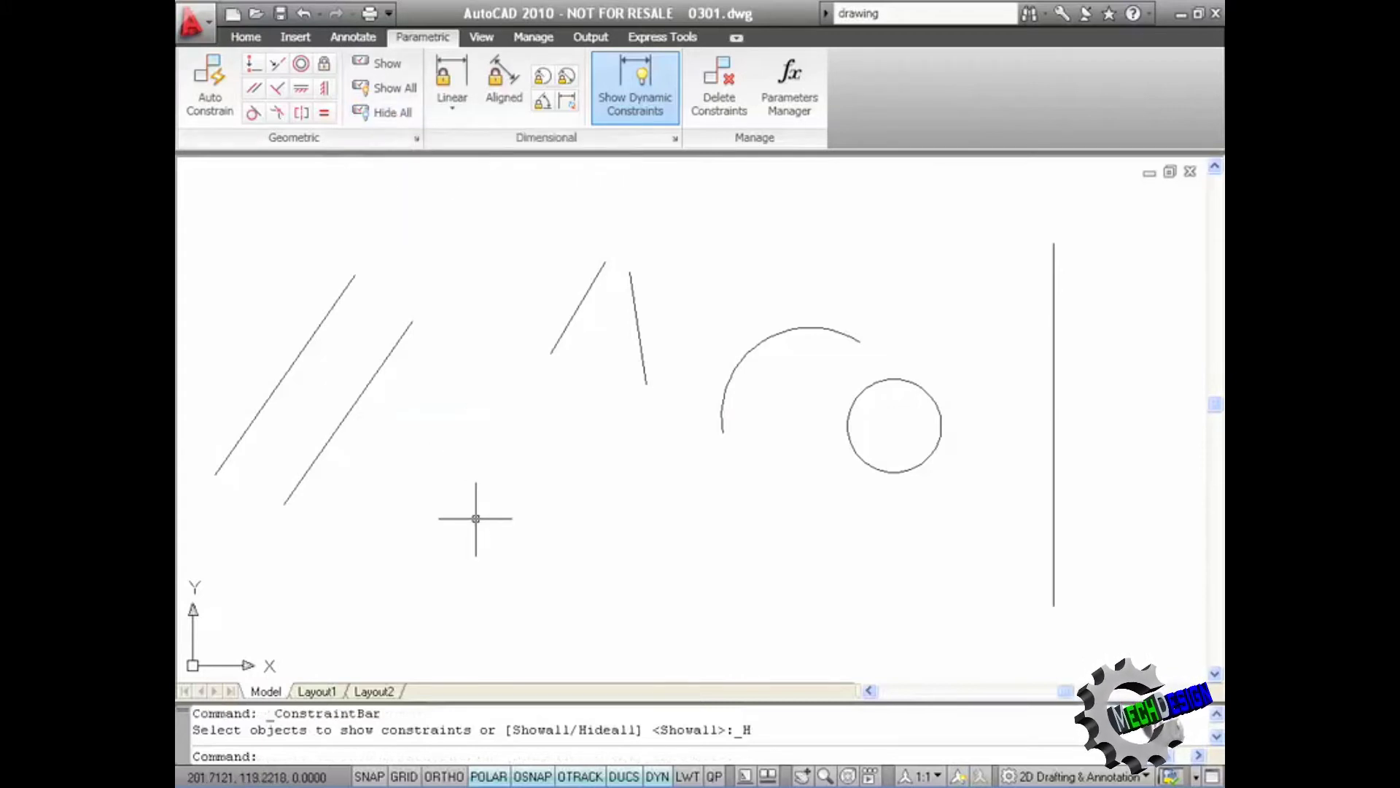
{"action": "left_click", "coordinate": [398, 91]}
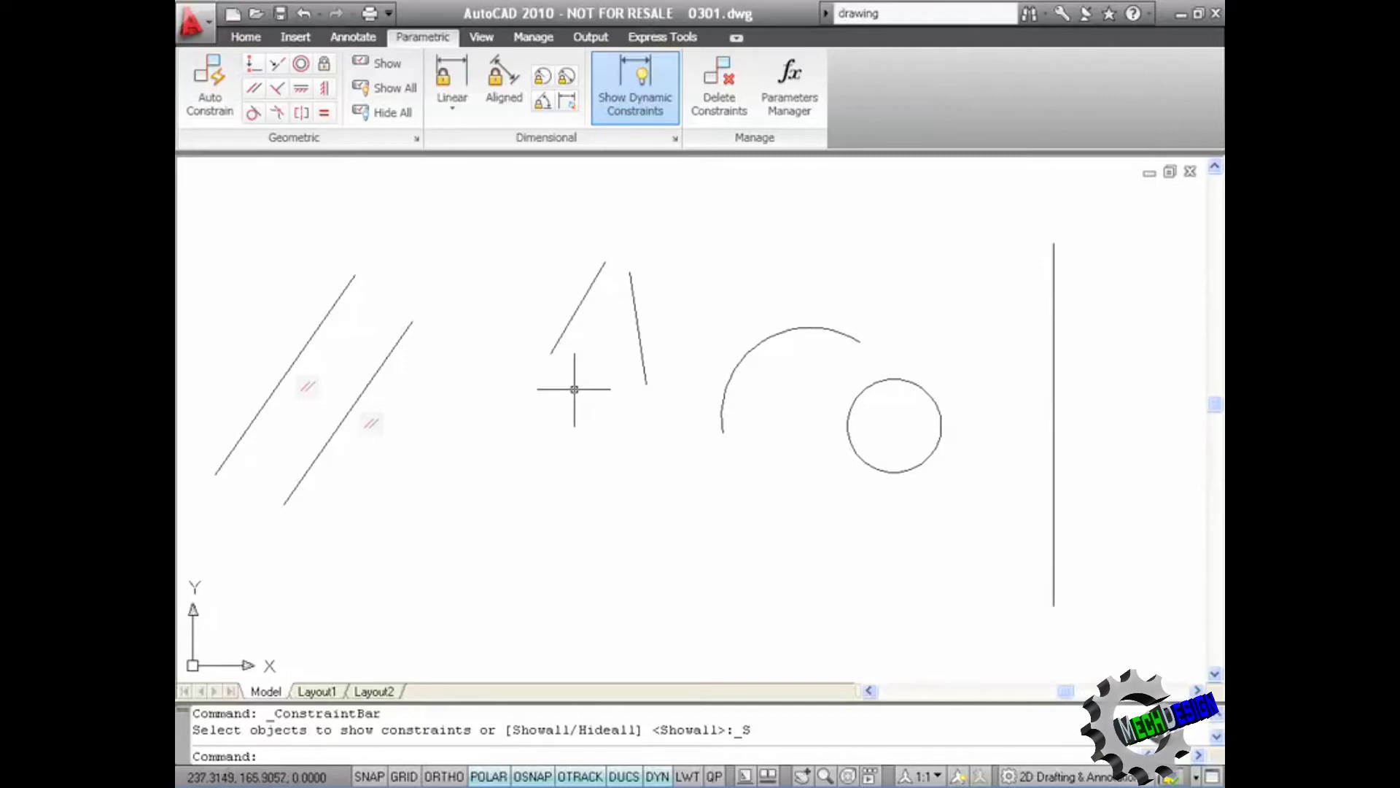
Step: Join the upper endpoints of the two short middle lines with a coincident constraint
{"action": "left_click", "coordinate": [254, 65]}
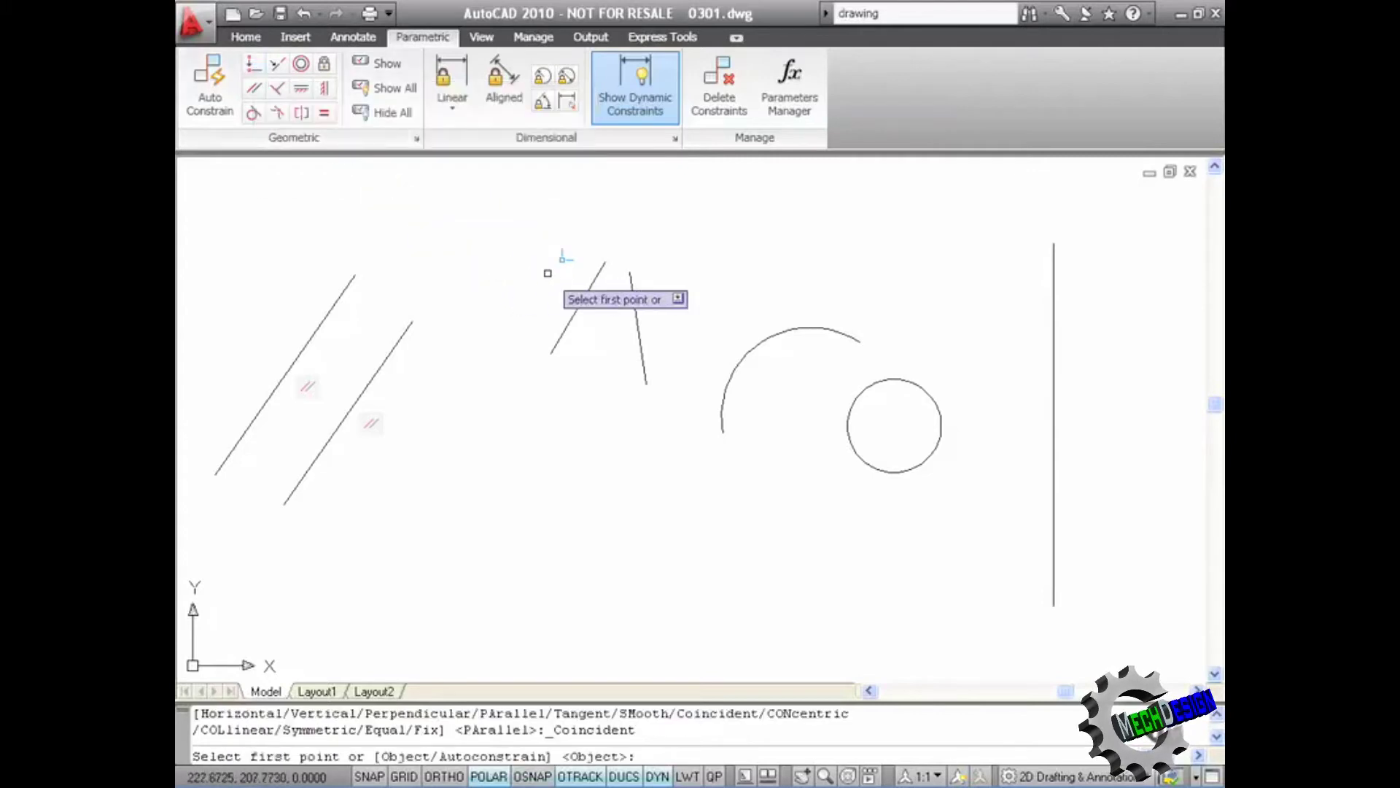
{"action": "left_click", "coordinate": [605, 263]}
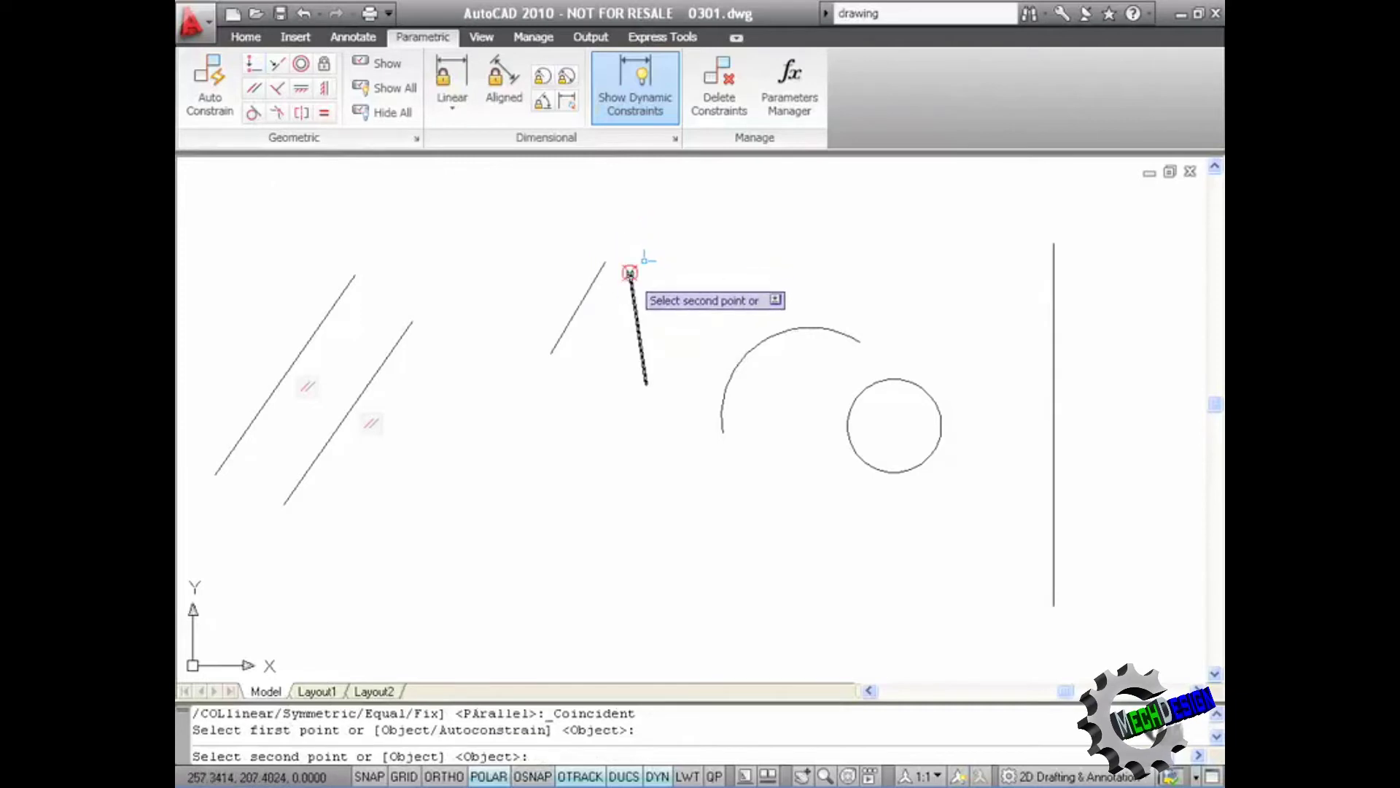
{"action": "left_click", "coordinate": [629, 273]}
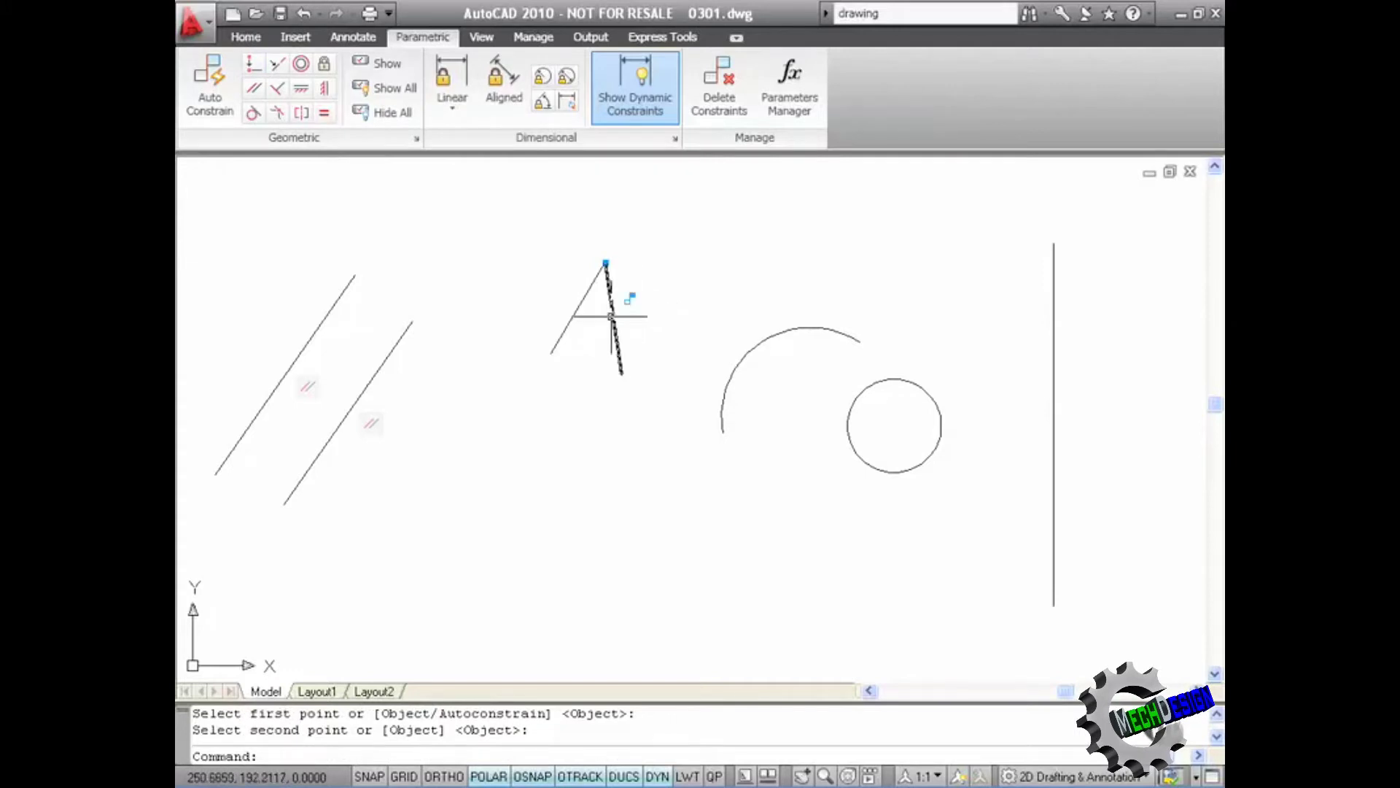
{"action": "left_click", "coordinate": [569, 321]}
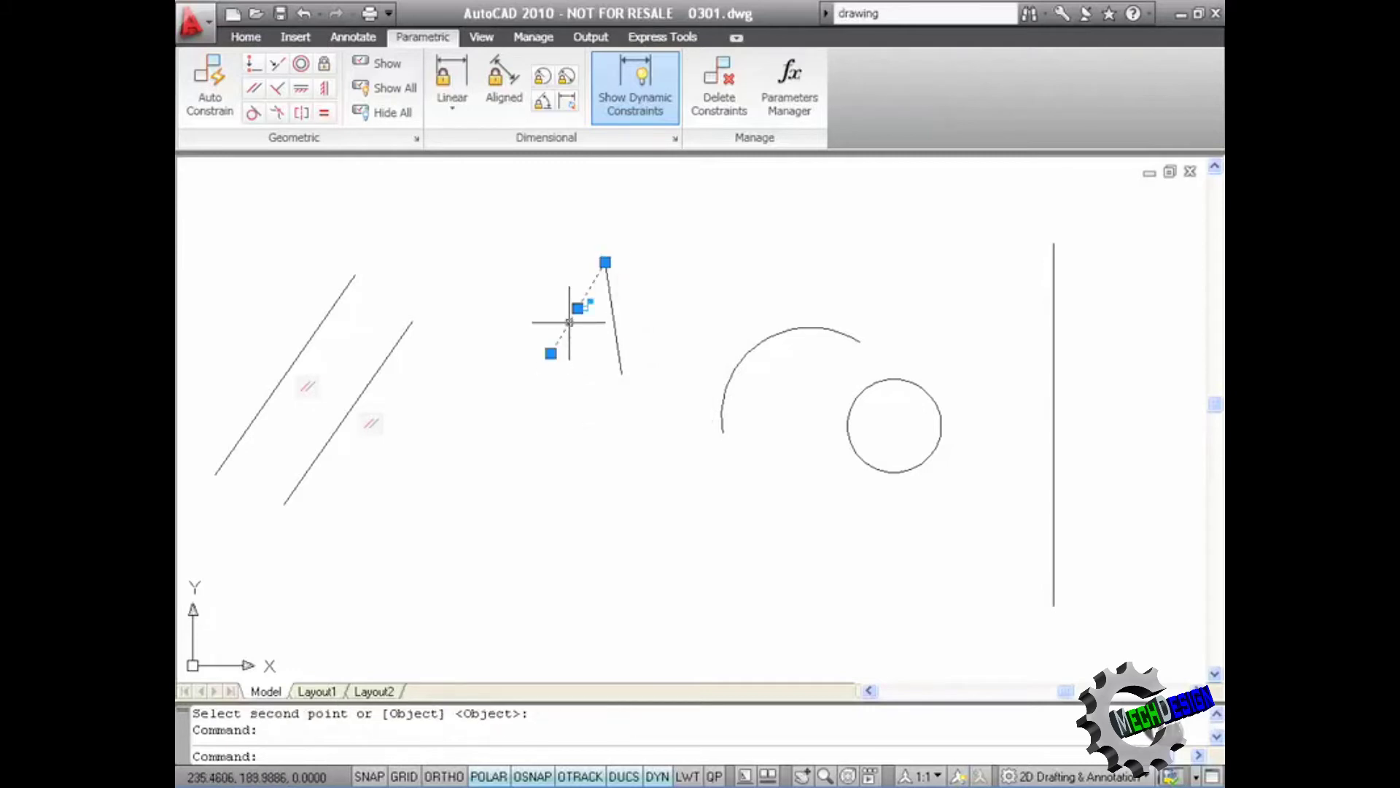
Step: Move the left line of the A down-left, dragging the coincident joined line along
{"action": "right_click", "coordinate": [569, 322]}
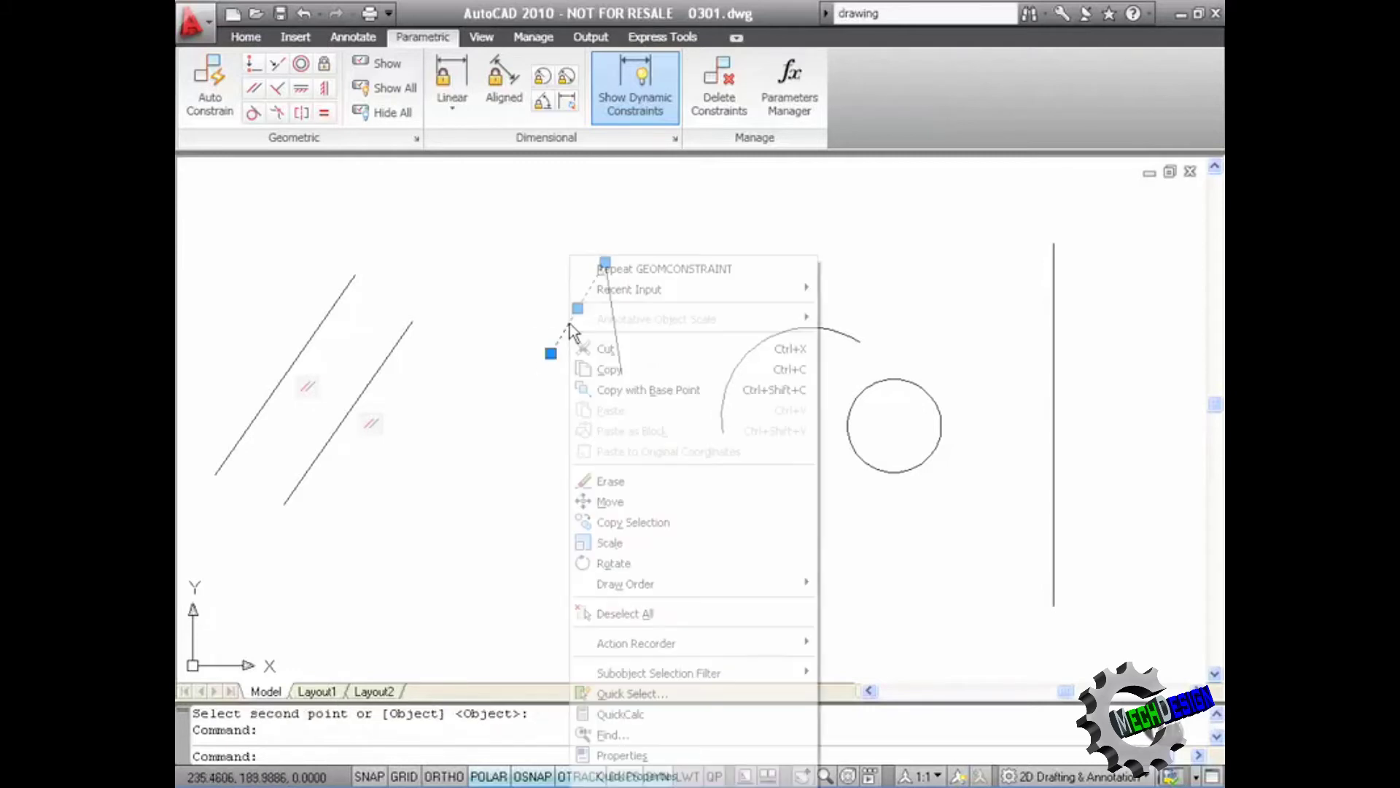
{"action": "left_click", "coordinate": [617, 502]}
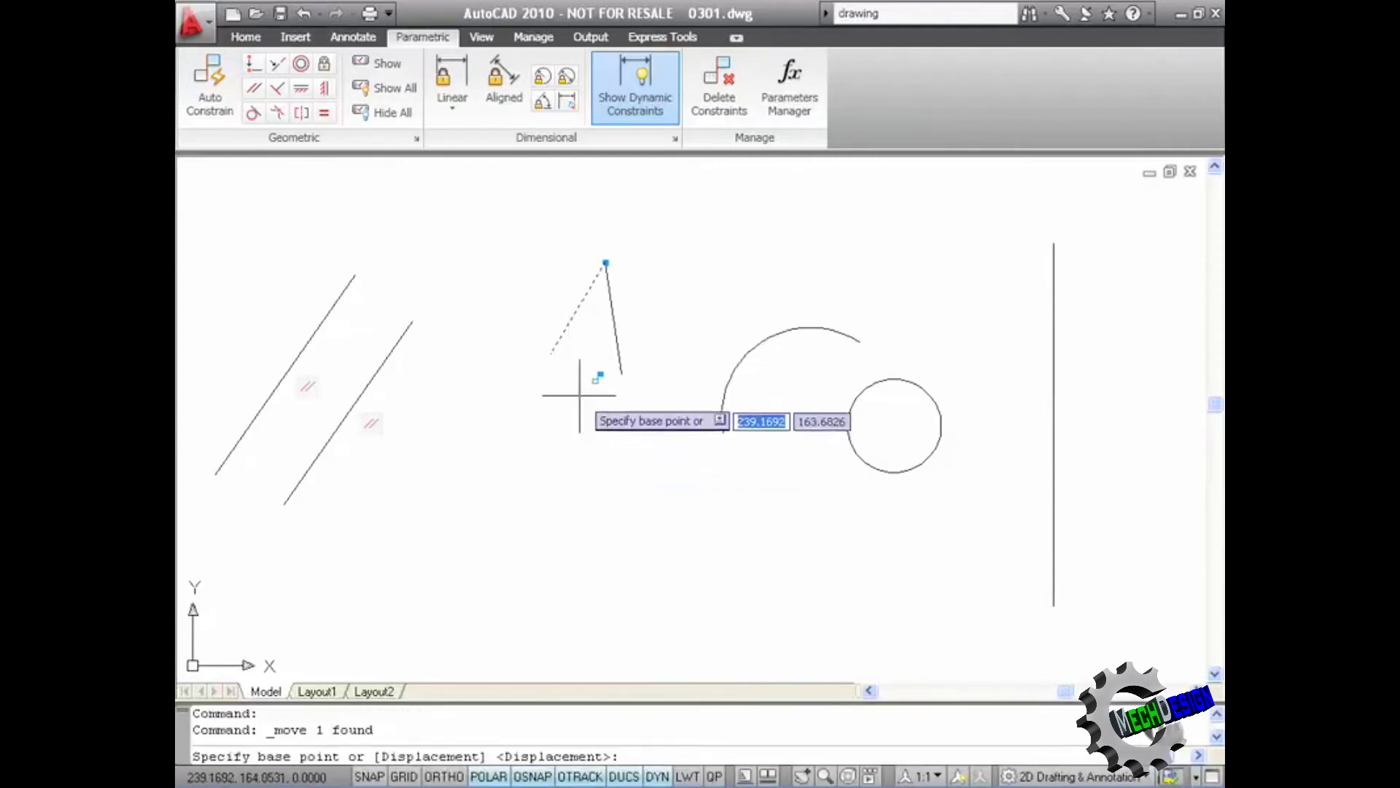
{"action": "left_click", "coordinate": [550, 353]}
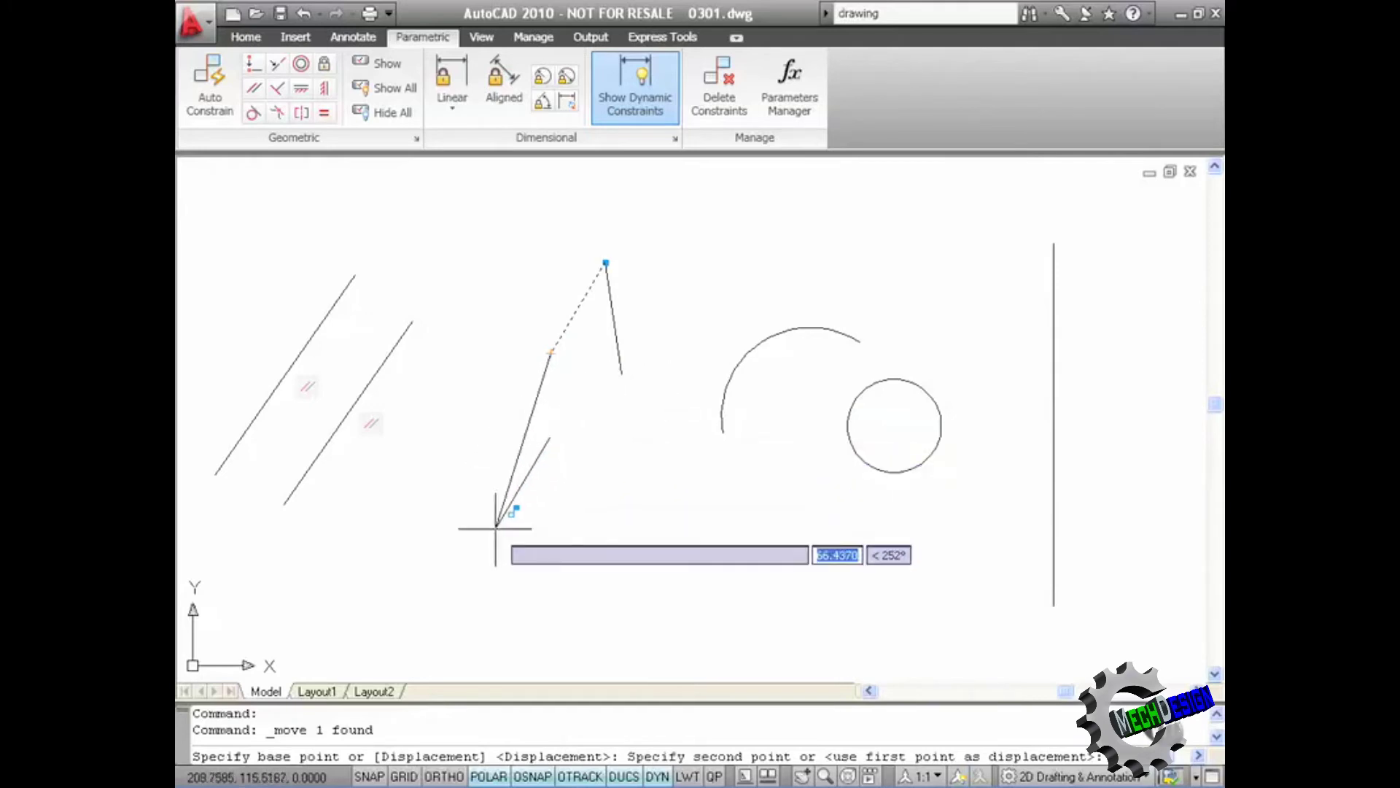
{"action": "left_click", "coordinate": [521, 463]}
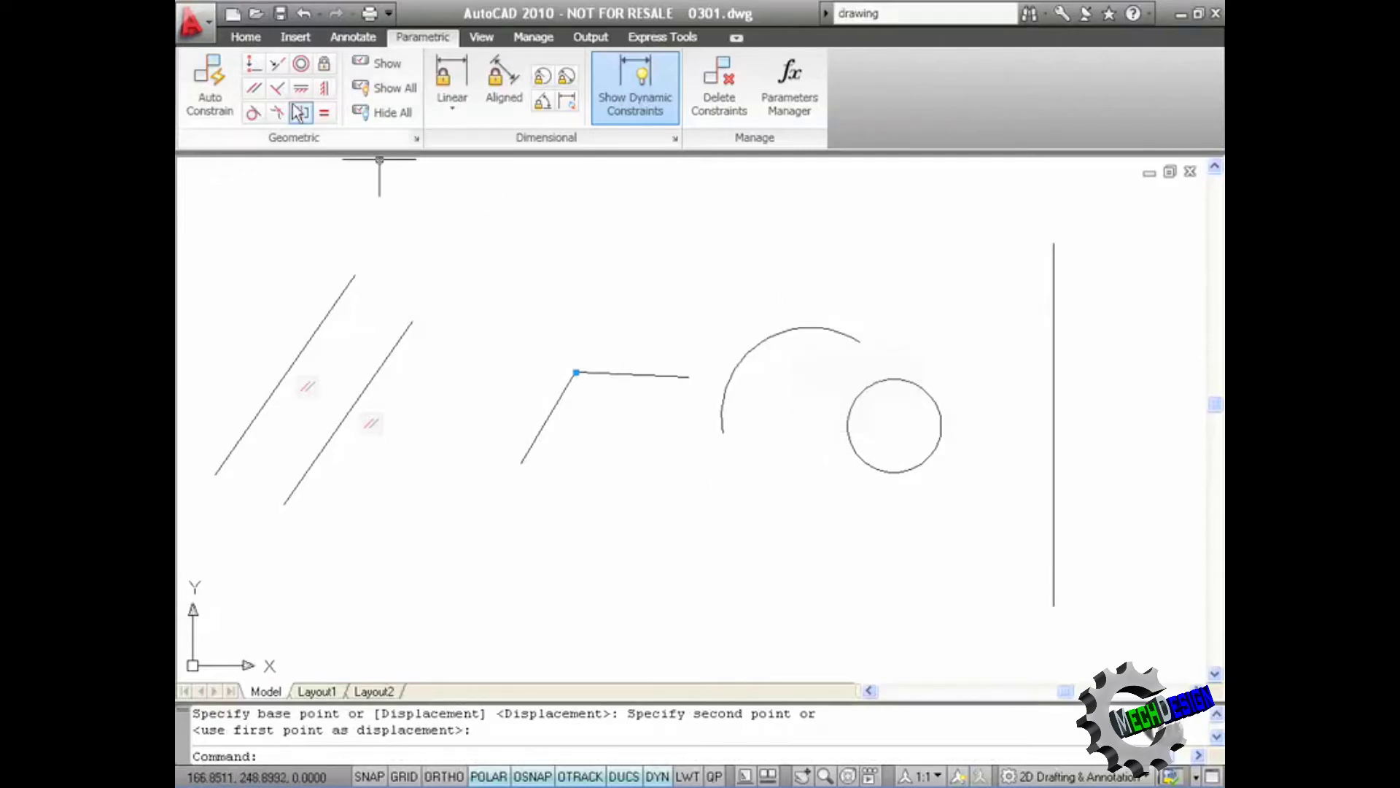
Step: Apply a concentric constraint between the open arc and the circle
{"action": "left_click", "coordinate": [301, 64]}
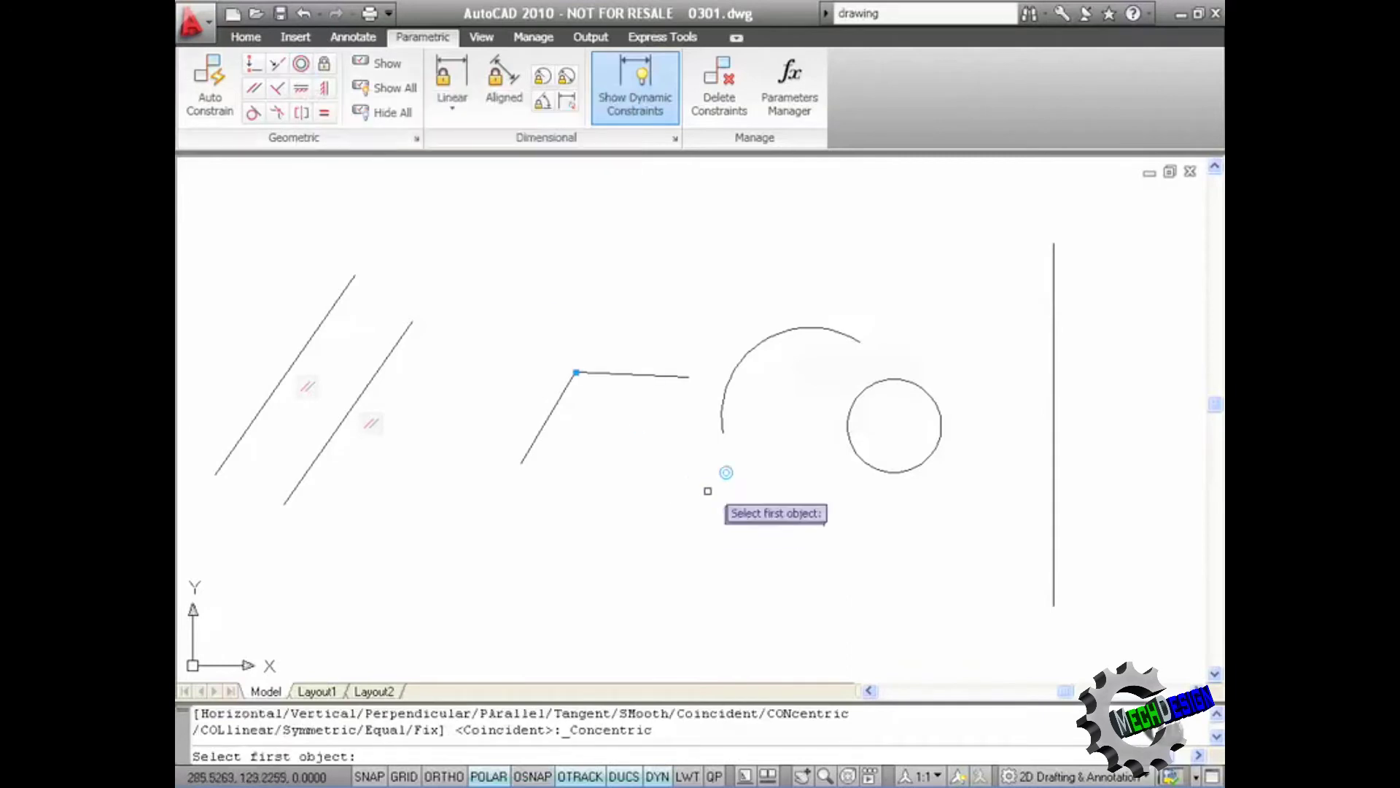
{"action": "left_click", "coordinate": [751, 353]}
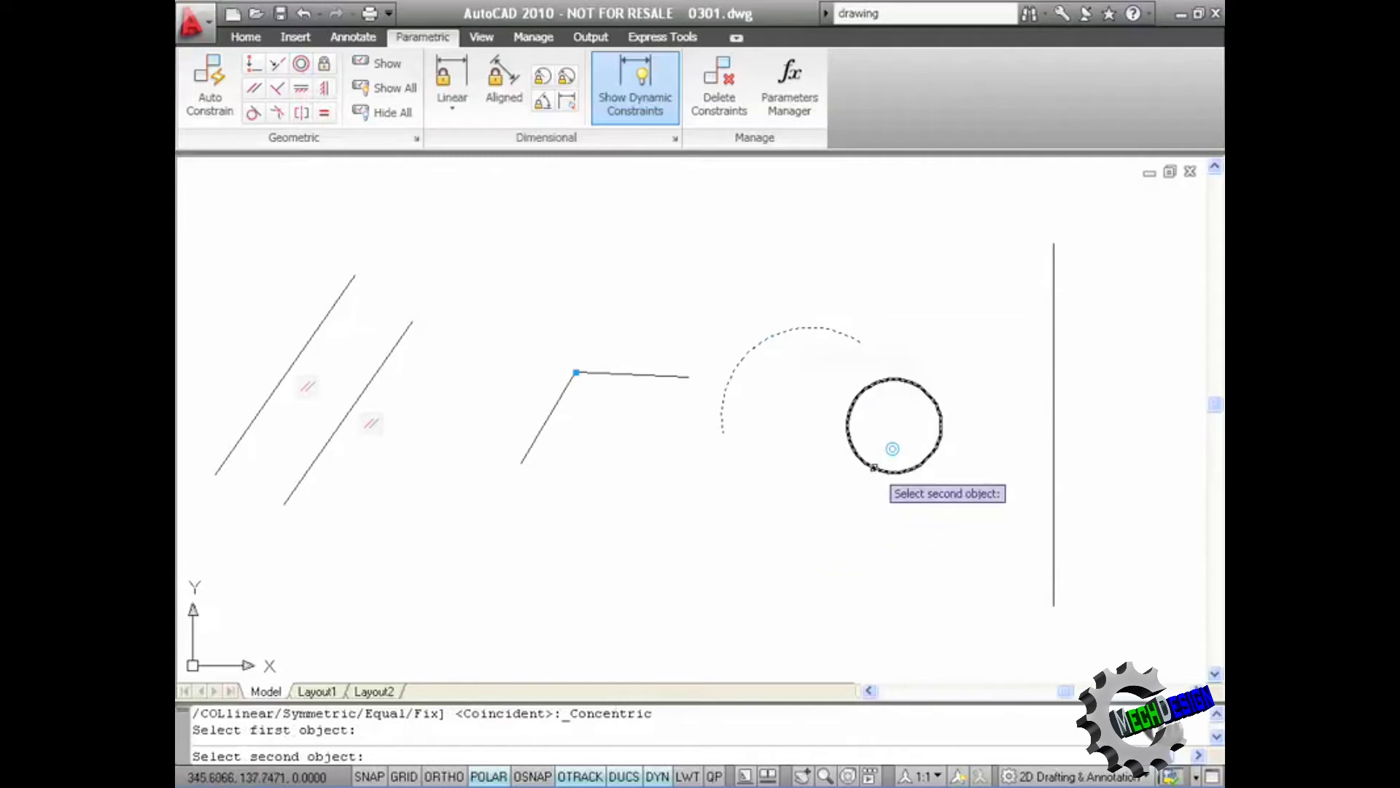
{"action": "left_click", "coordinate": [873, 467]}
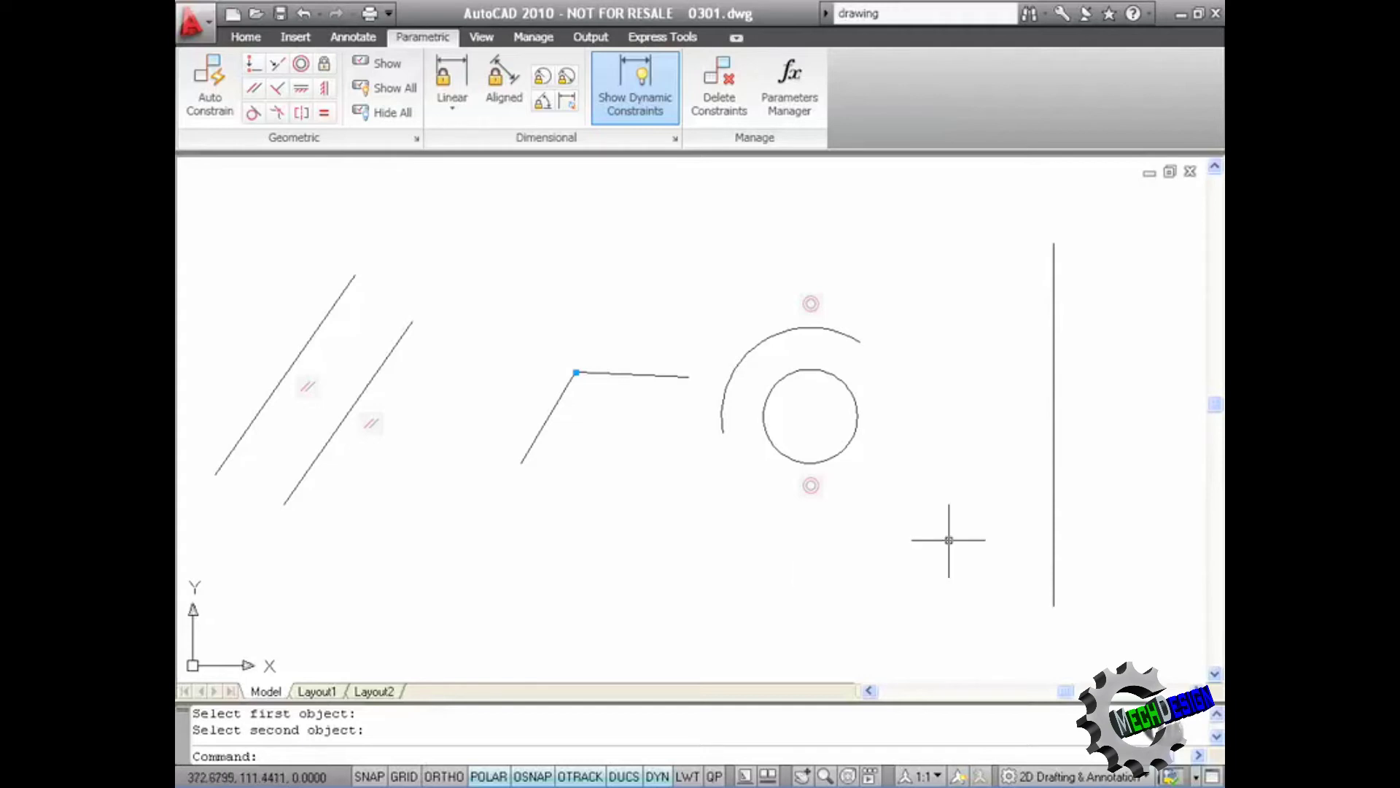
{"action": "left_click", "coordinate": [1055, 507]}
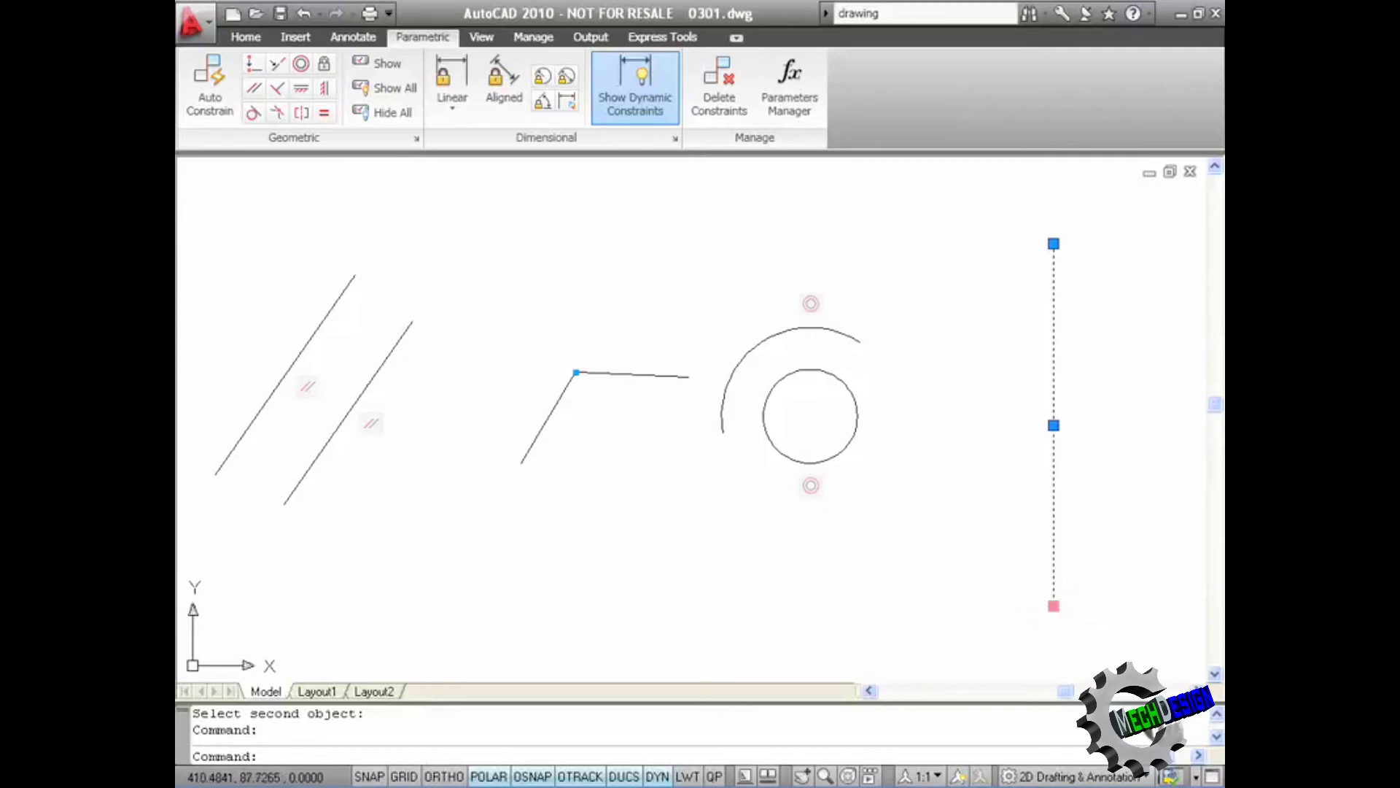
{"action": "left_click", "coordinate": [1053, 605]}
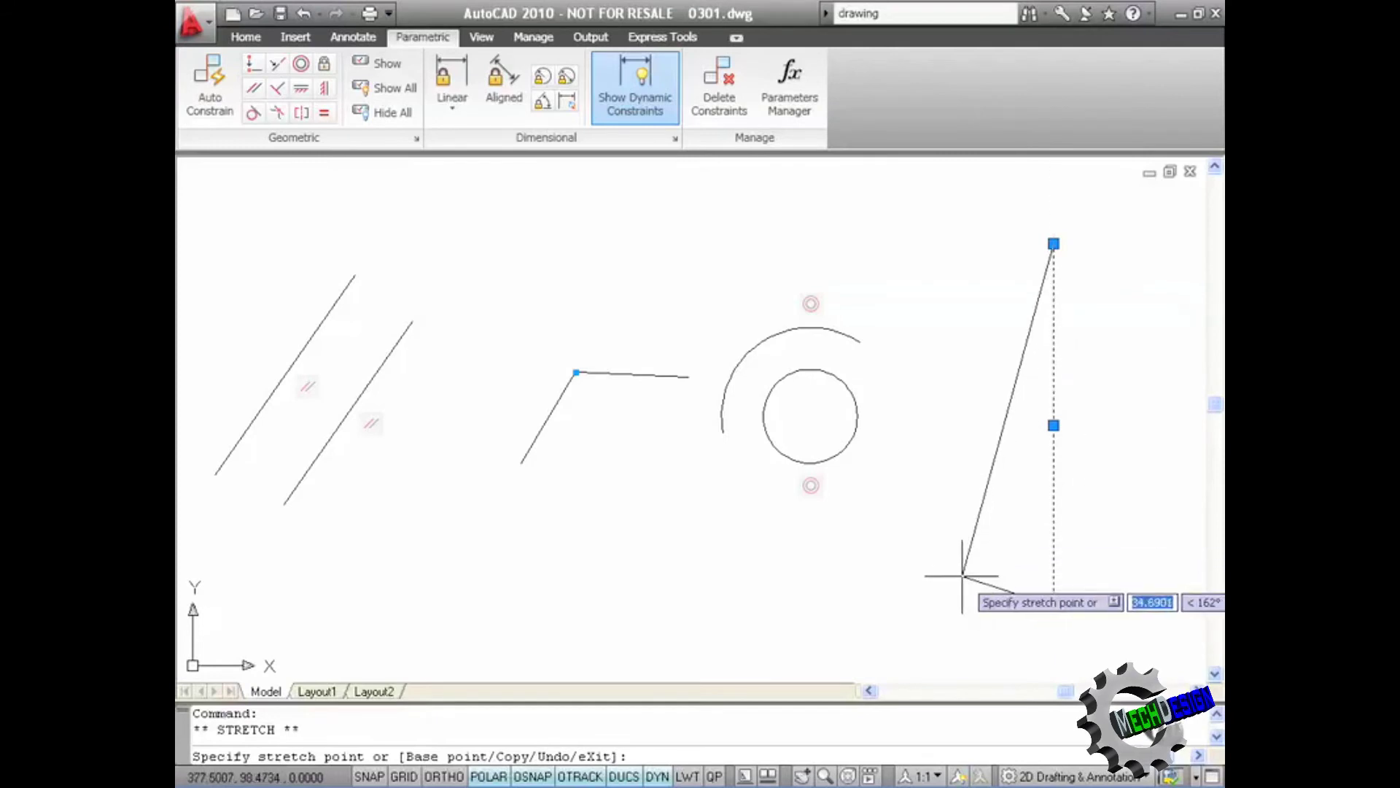
{"action": "key", "text": "Escape"}
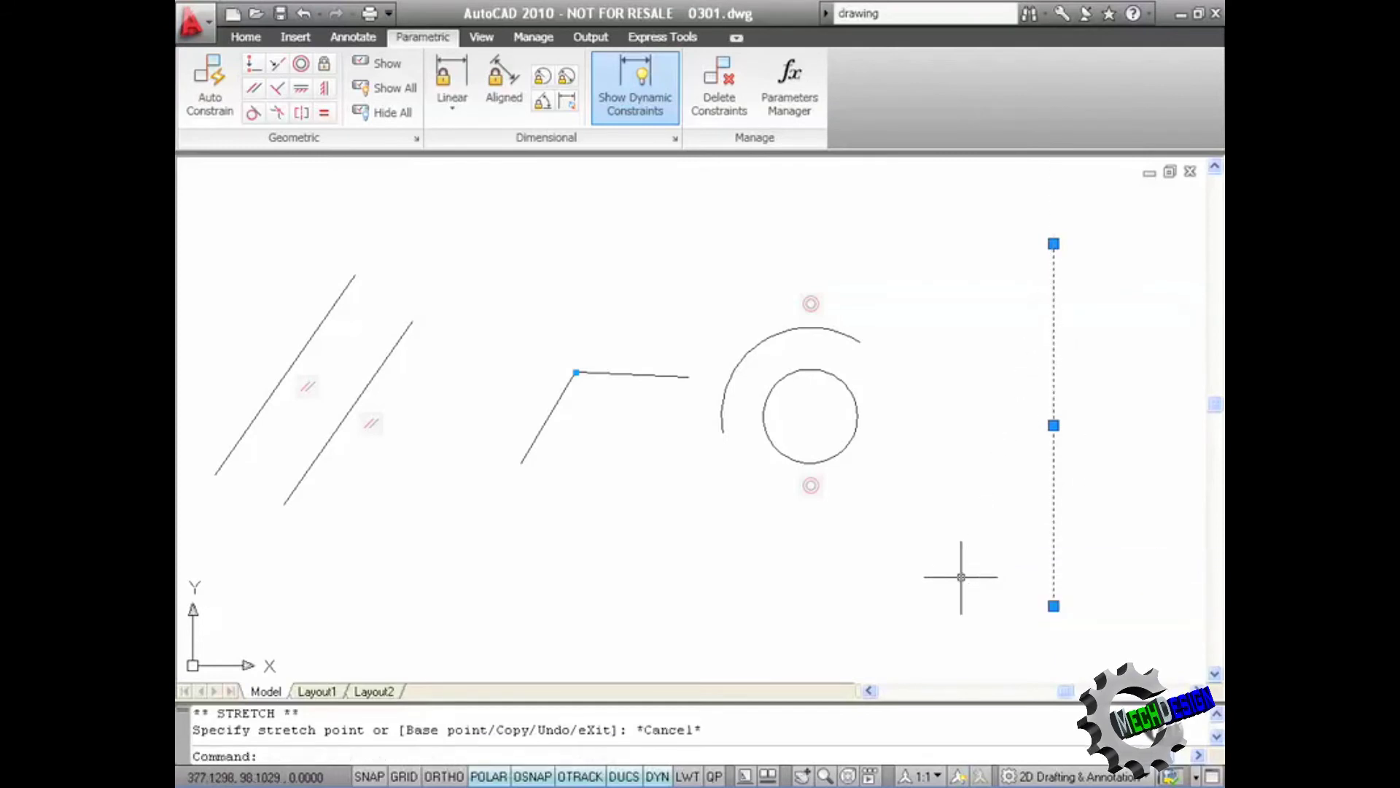
{"action": "key", "text": "Escape"}
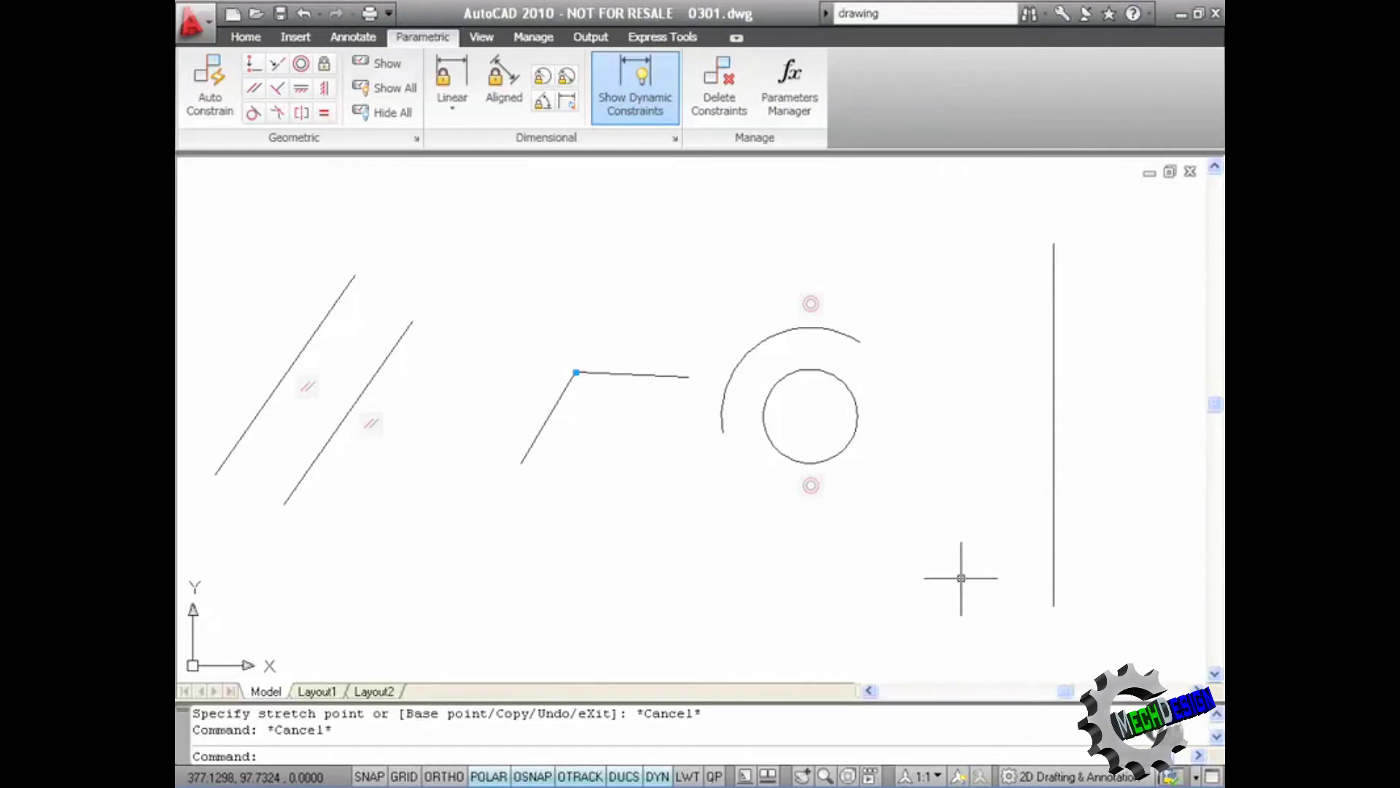
Step: Add linear constraint d1 to the vertical line and change 130.789 to 100
{"action": "left_click", "coordinate": [450, 109]}
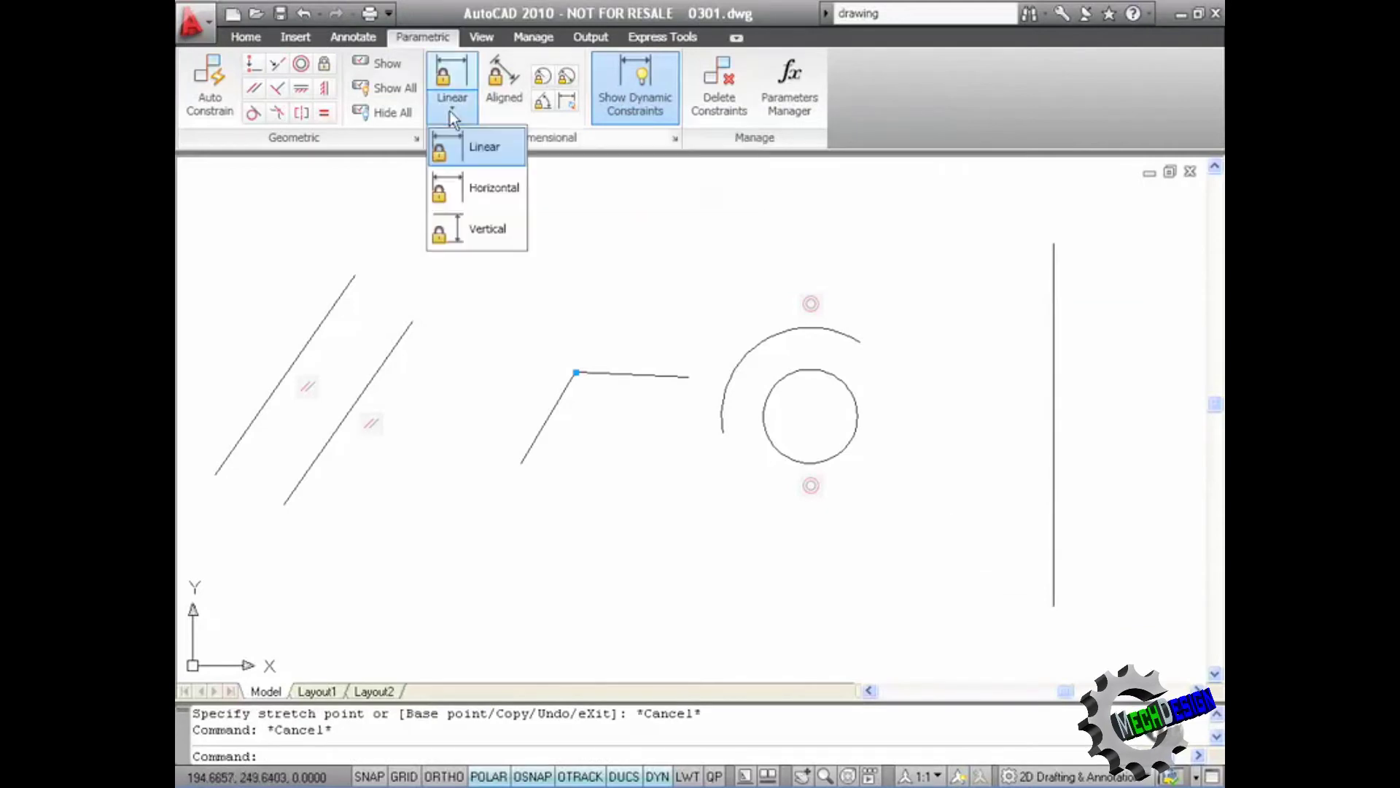
{"action": "left_click", "coordinate": [475, 147]}
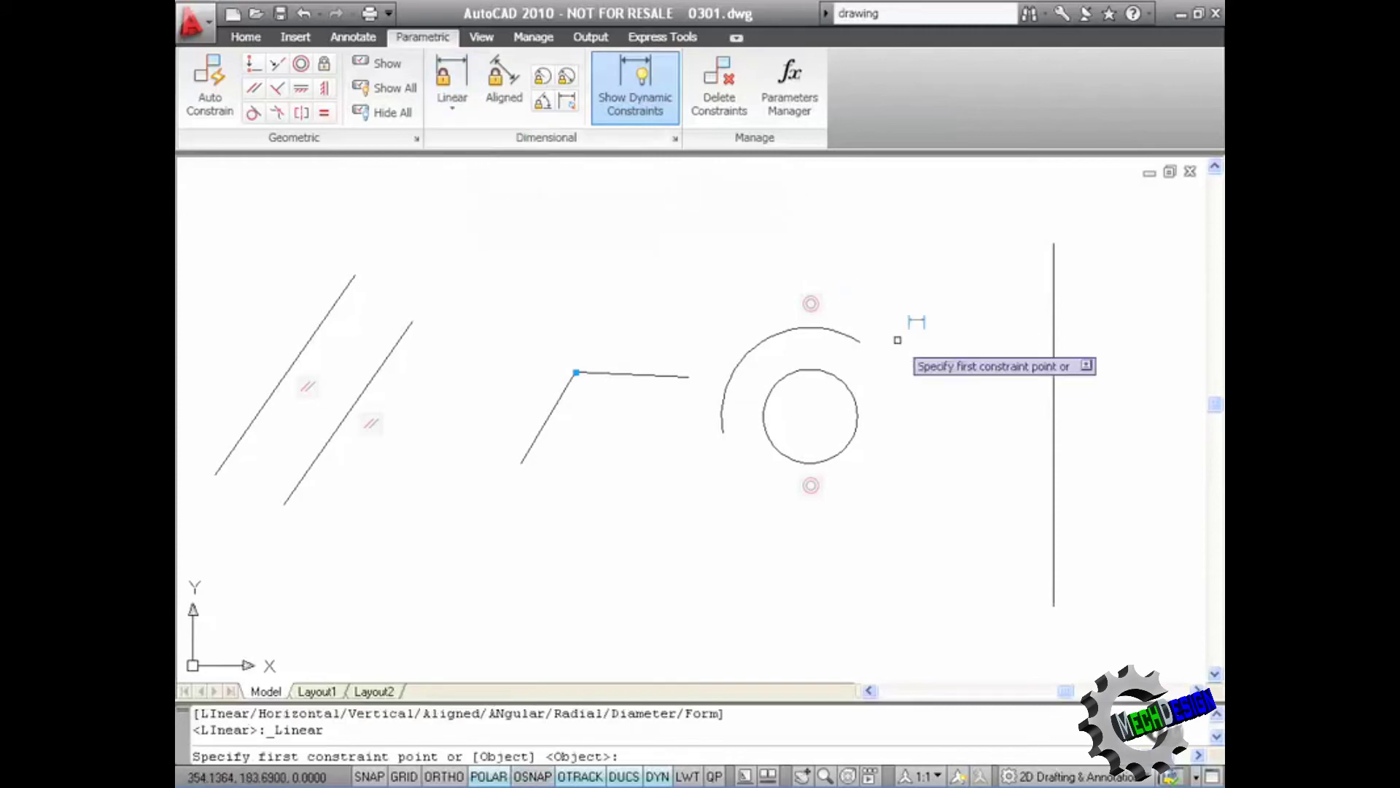
{"action": "left_click", "coordinate": [1053, 245]}
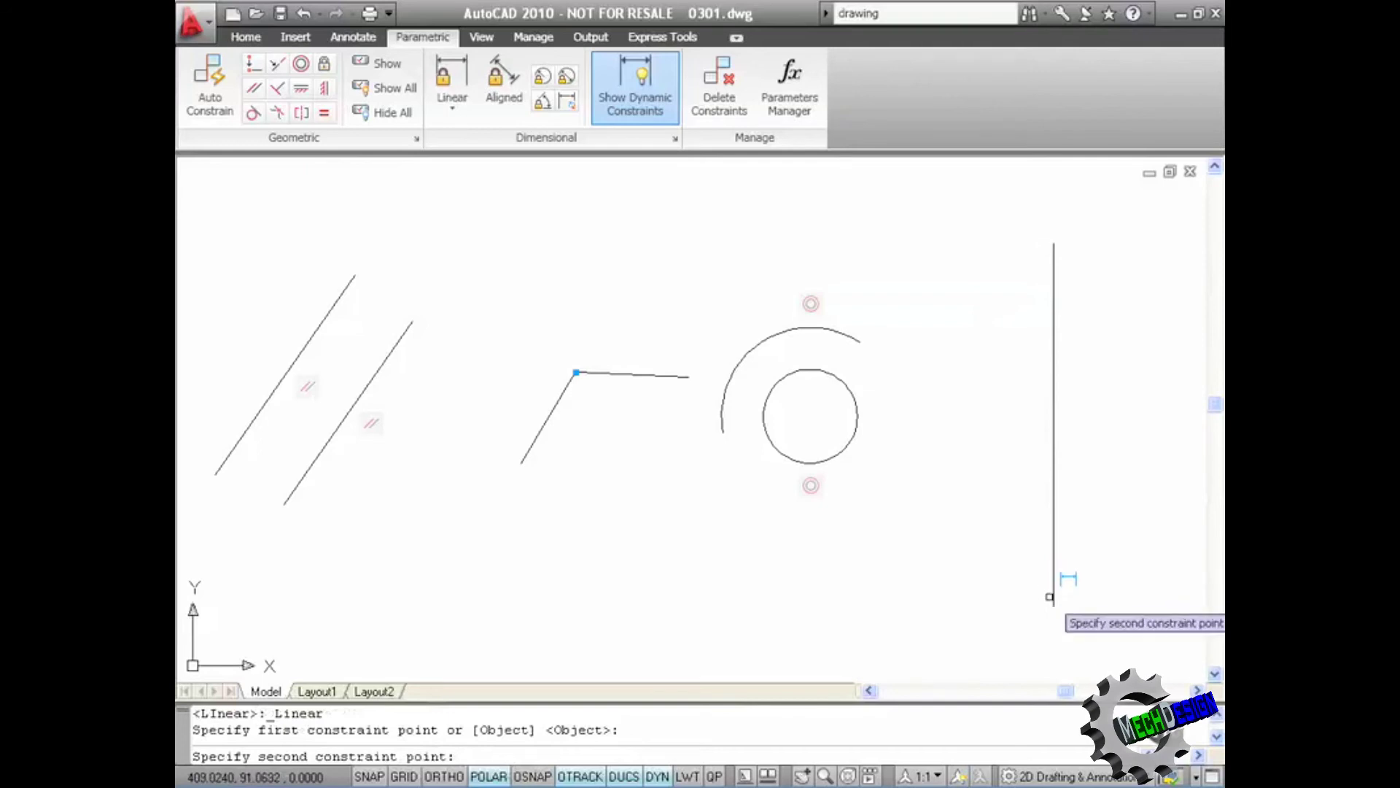
{"action": "left_click", "coordinate": [1053, 606]}
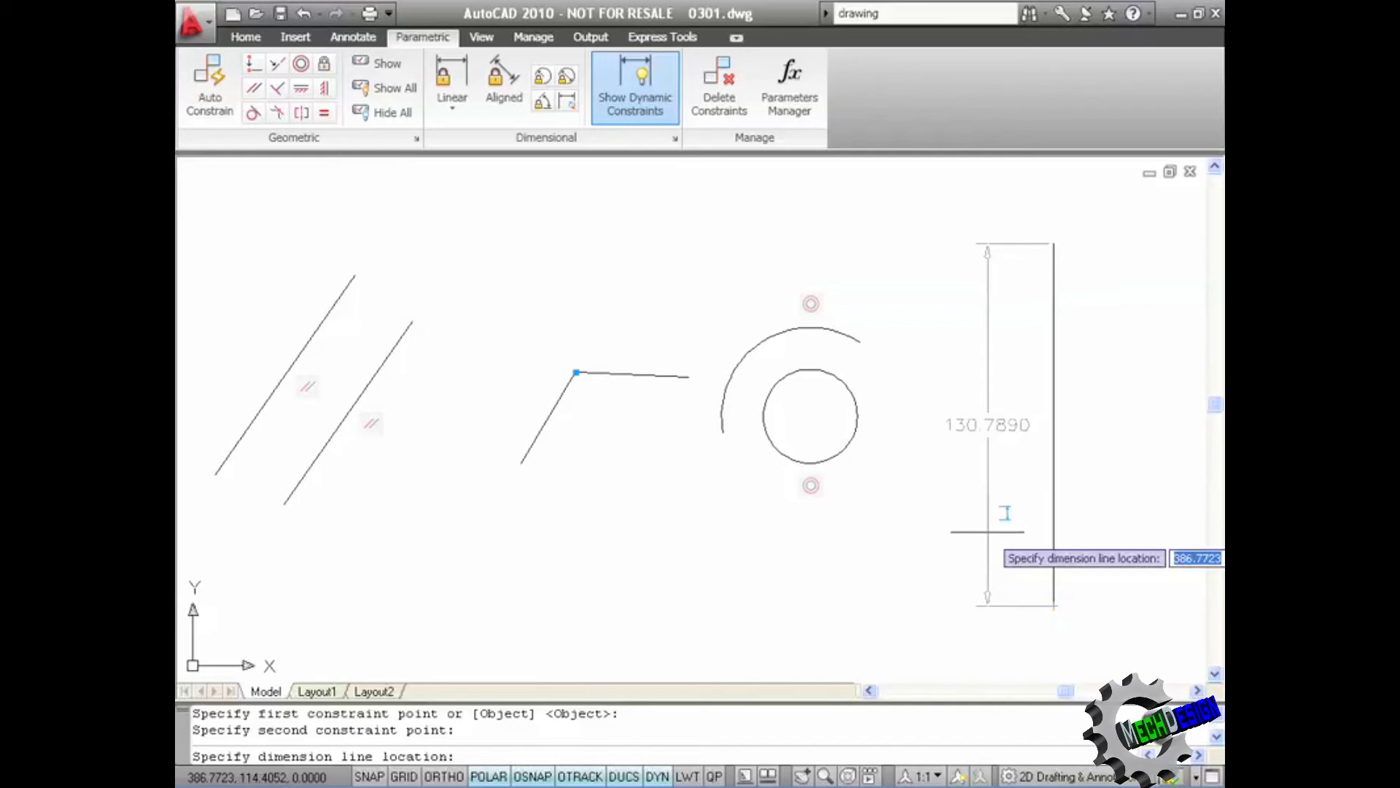
{"action": "left_click", "coordinate": [988, 532]}
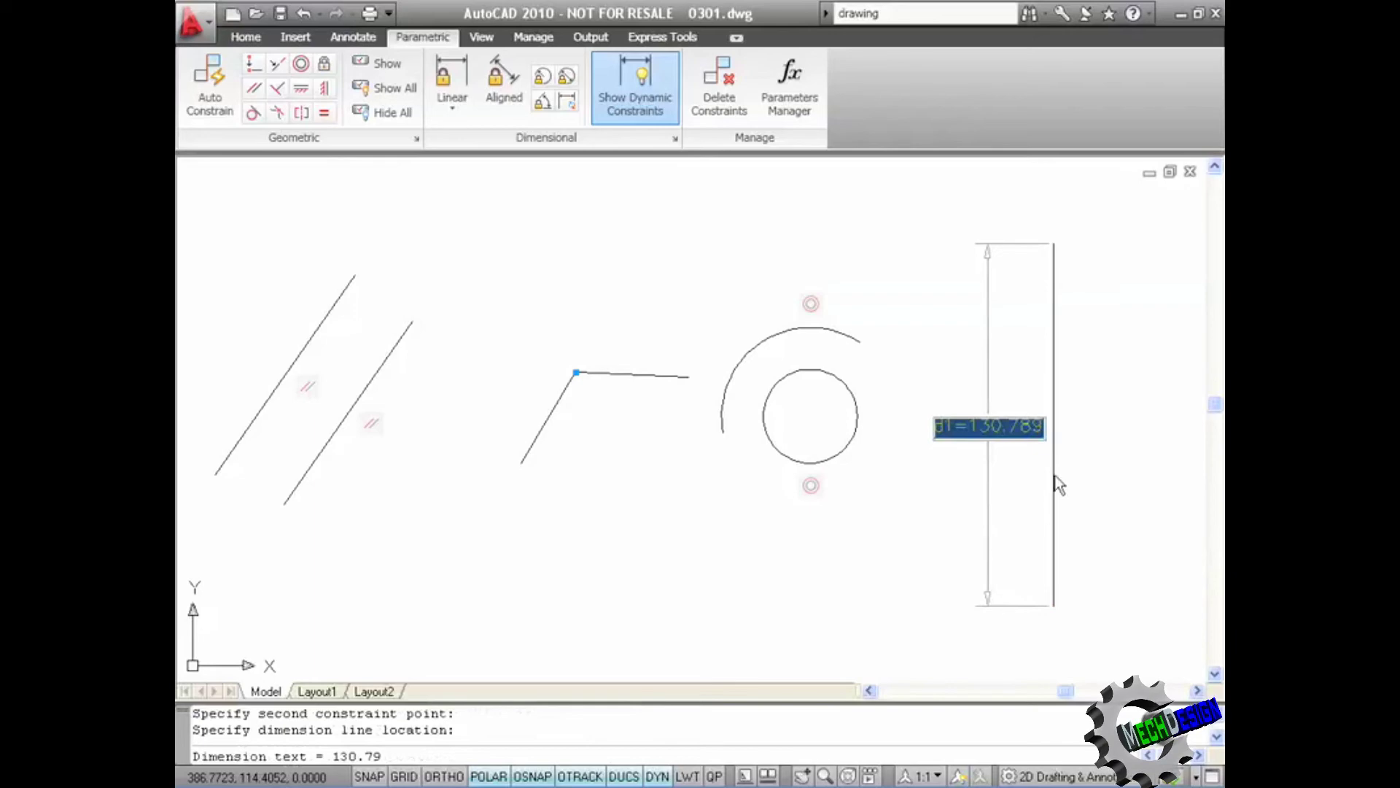
{"action": "left_click", "coordinate": [1013, 426]}
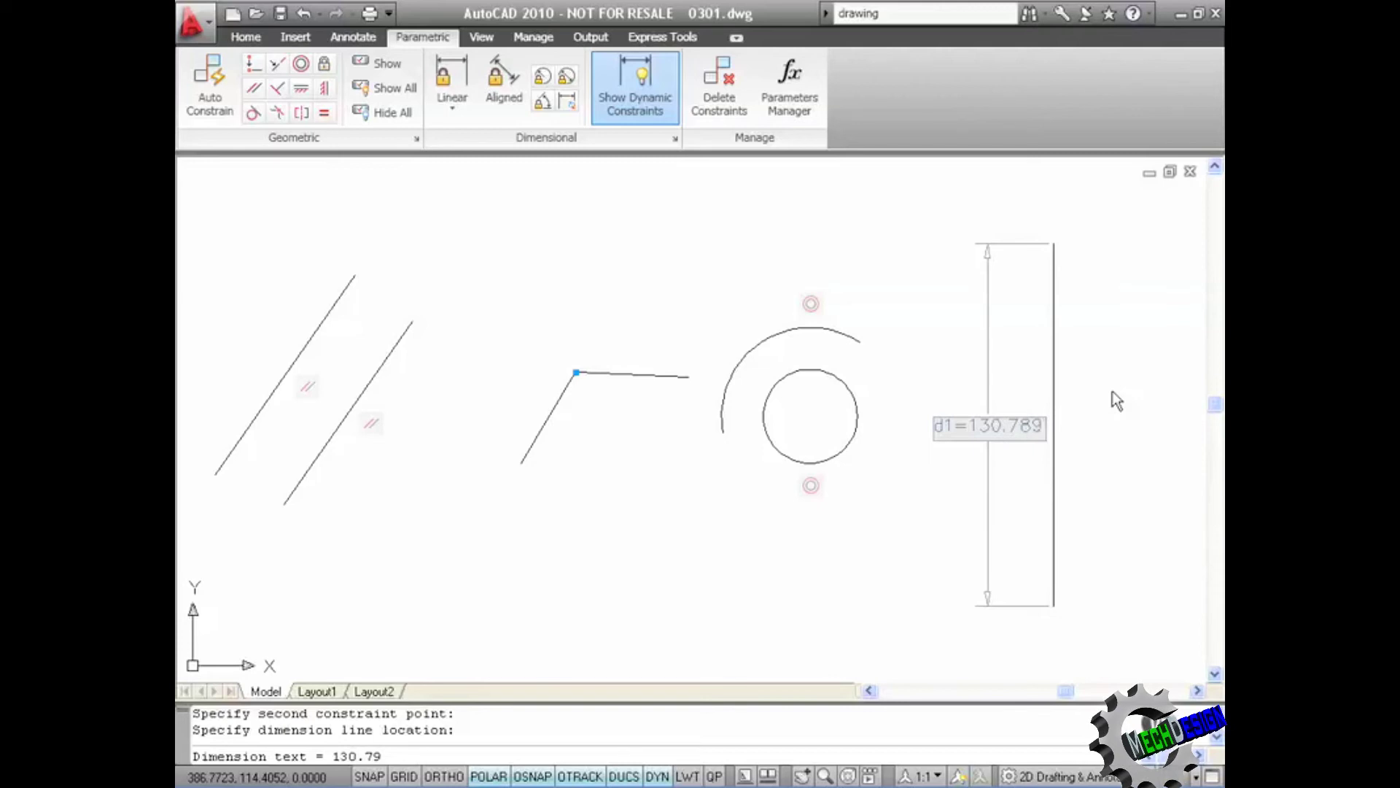
{"action": "key", "text": "BackSpace"}
{"action": "key", "text": "BackSpace"}
{"action": "key", "text": "BackSpace"}
{"action": "key", "text": "BackSpace"}
{"action": "key", "text": "BackSpace"}
{"action": "key", "text": "BackSpace"}
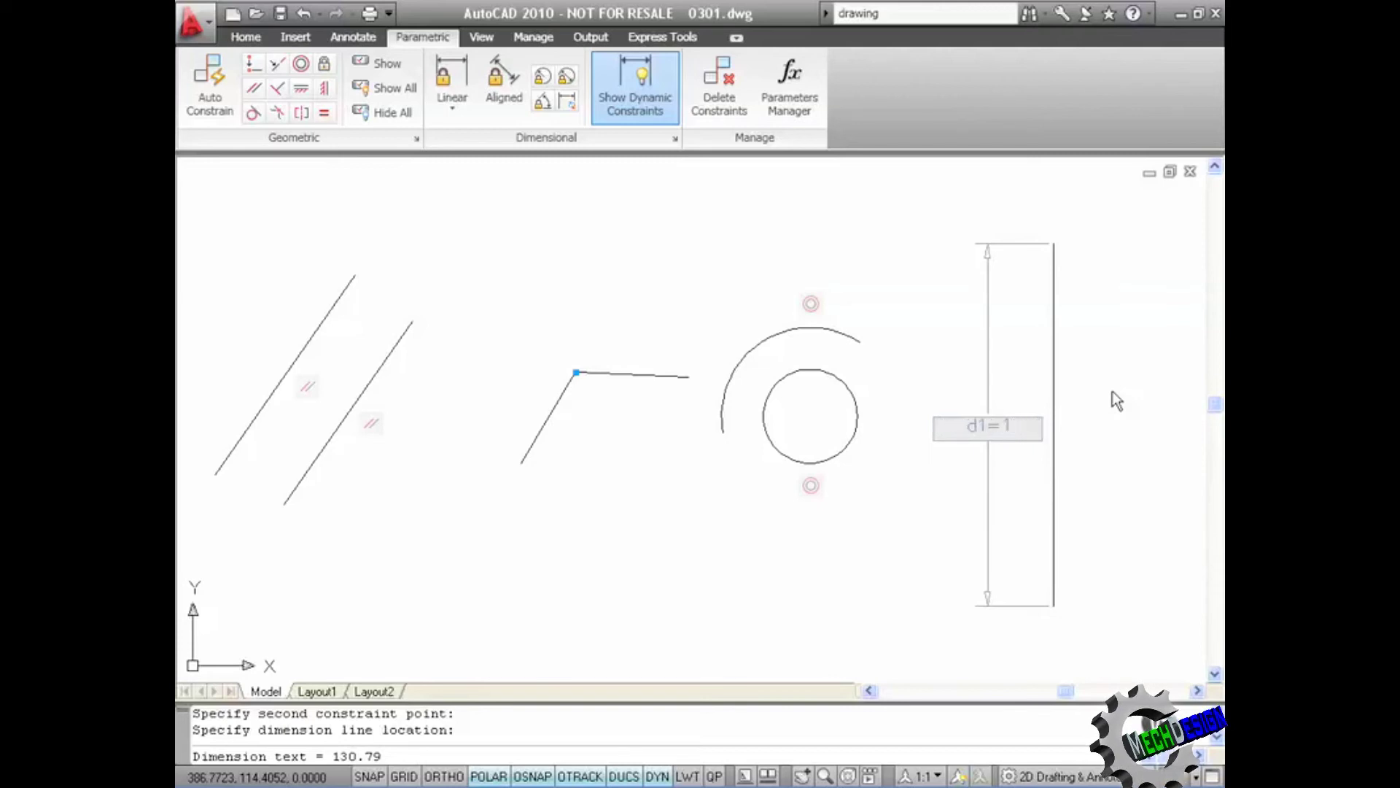
{"action": "type", "text": "00"}
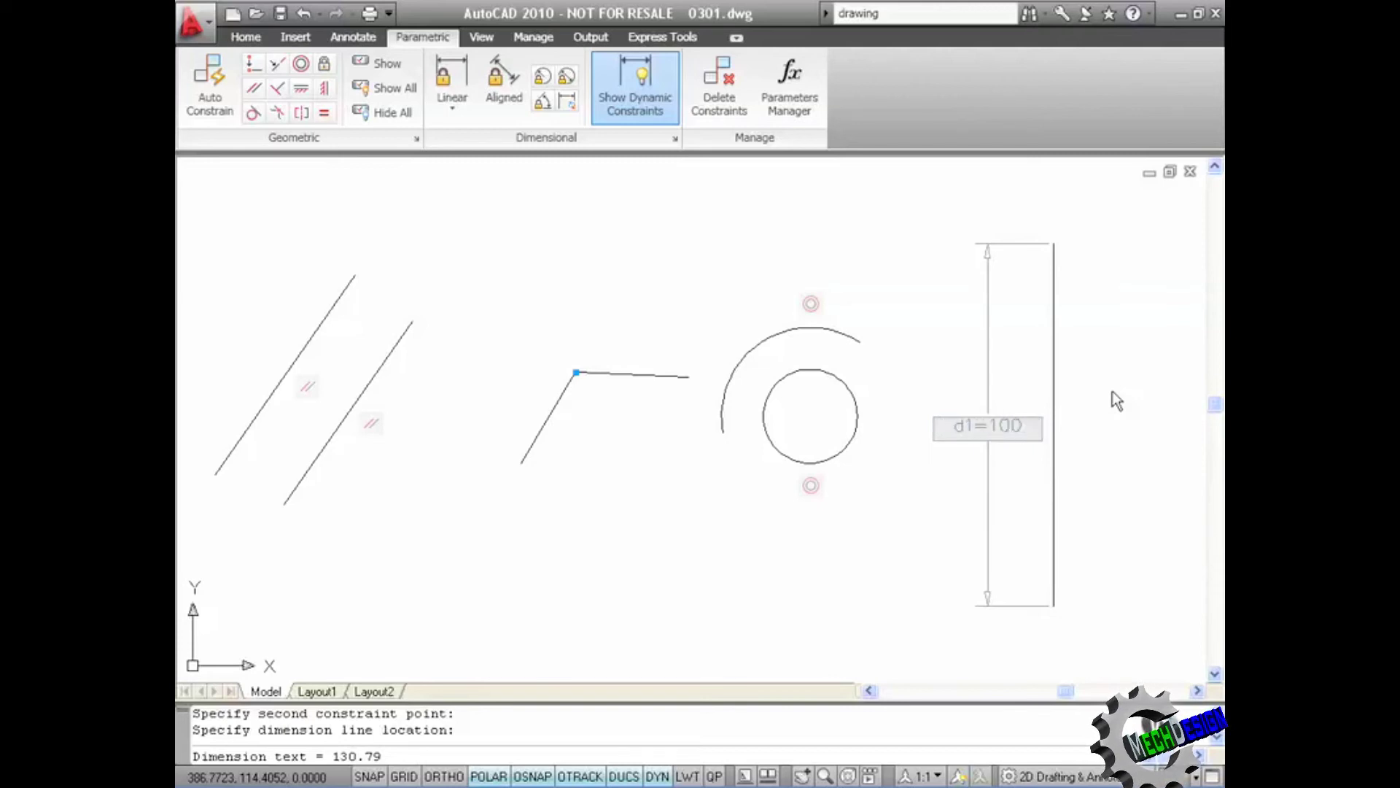
{"action": "key", "text": "Return"}
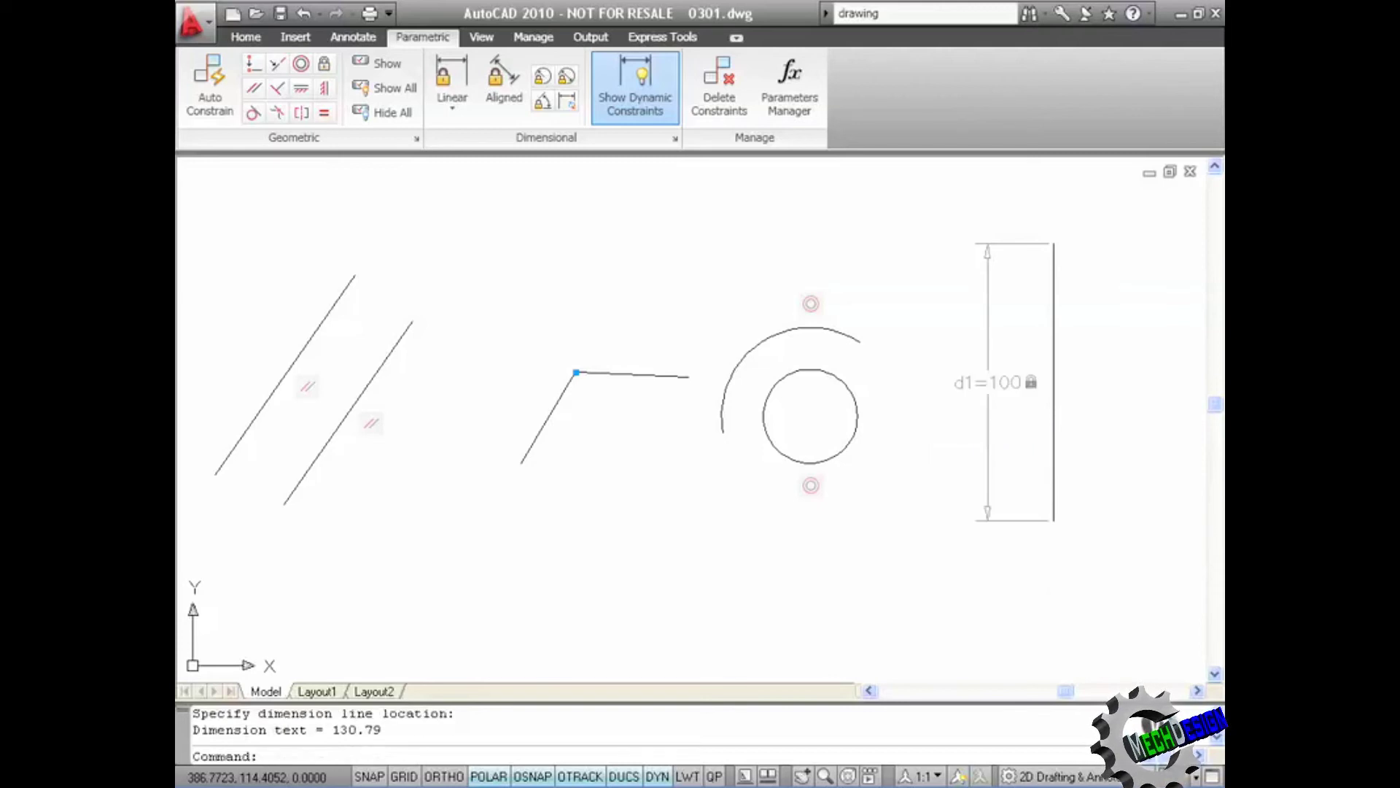
Step: Stretch the constrained line's bottom endpoint to the right while d1 keeps 100 height
{"action": "left_click", "coordinate": [1054, 355]}
{"action": "left_click", "coordinate": [1054, 520]}
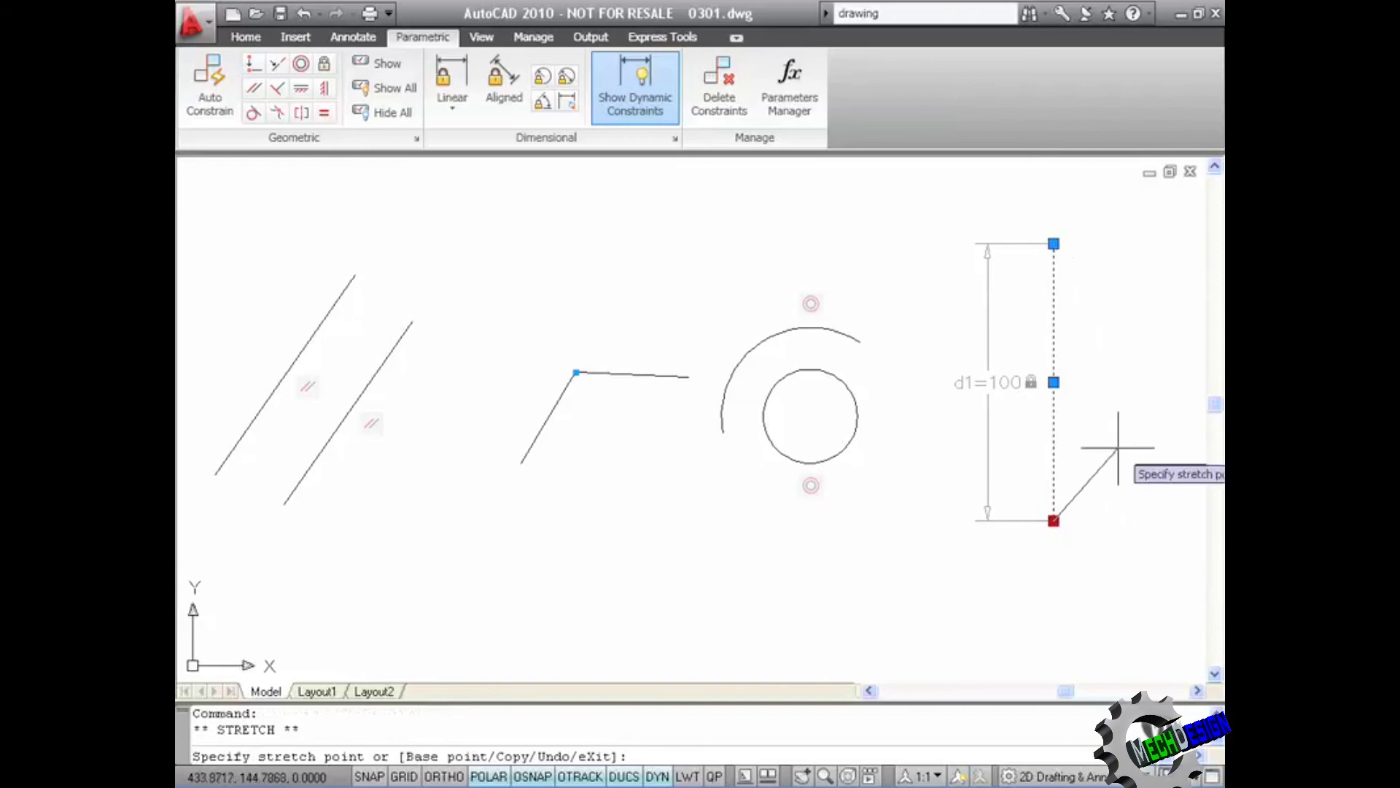
{"action": "left_click", "coordinate": [1150, 520]}
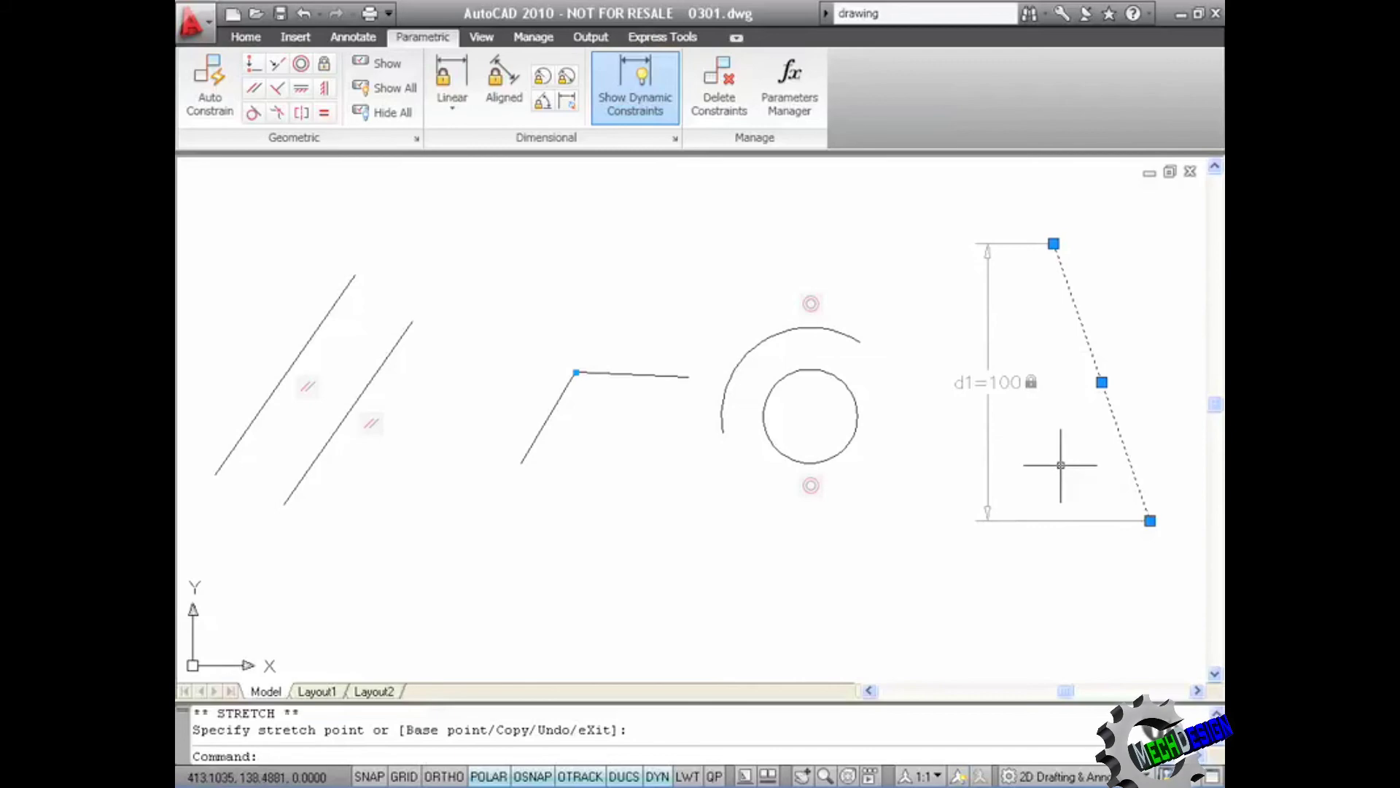
{"action": "left_click", "coordinate": [636, 99]}
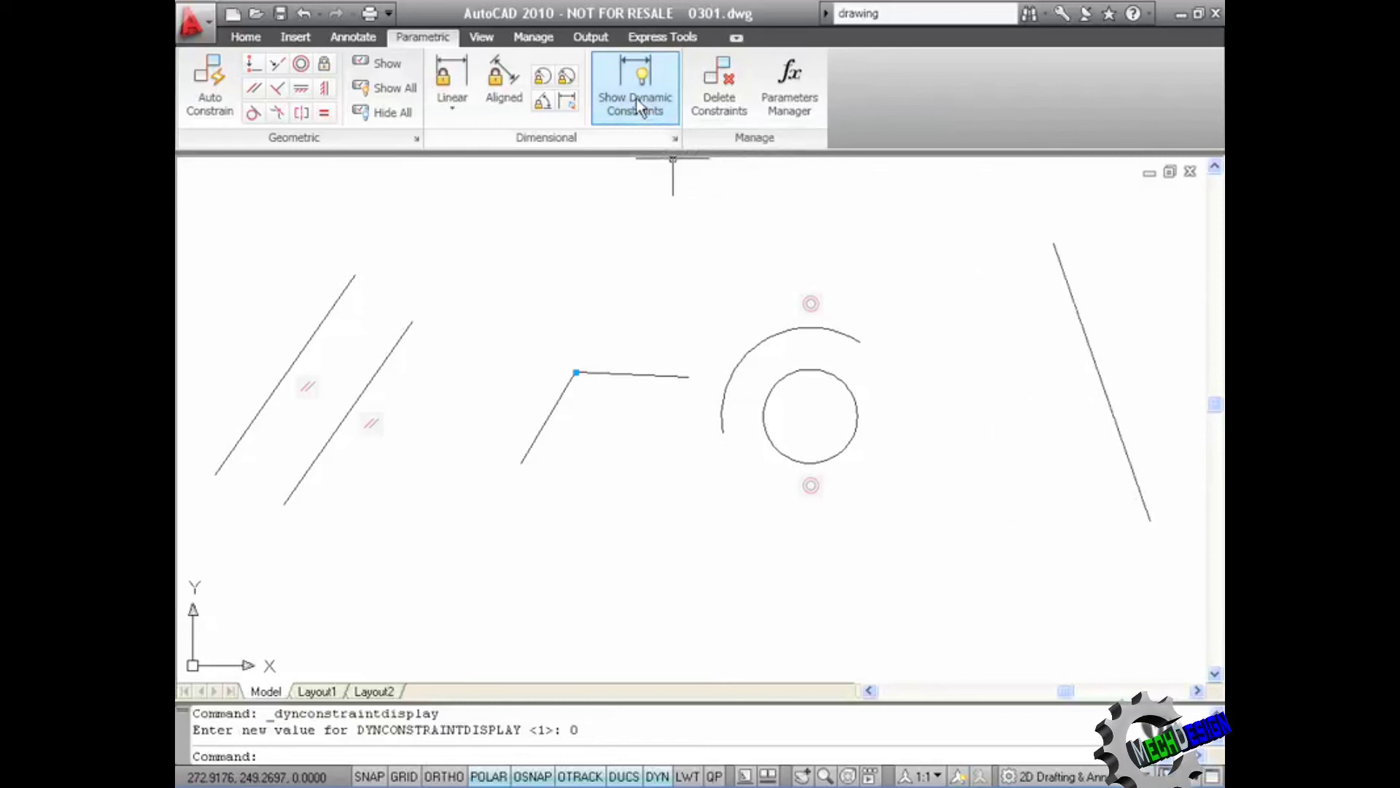
{"action": "left_click", "coordinate": [636, 99]}
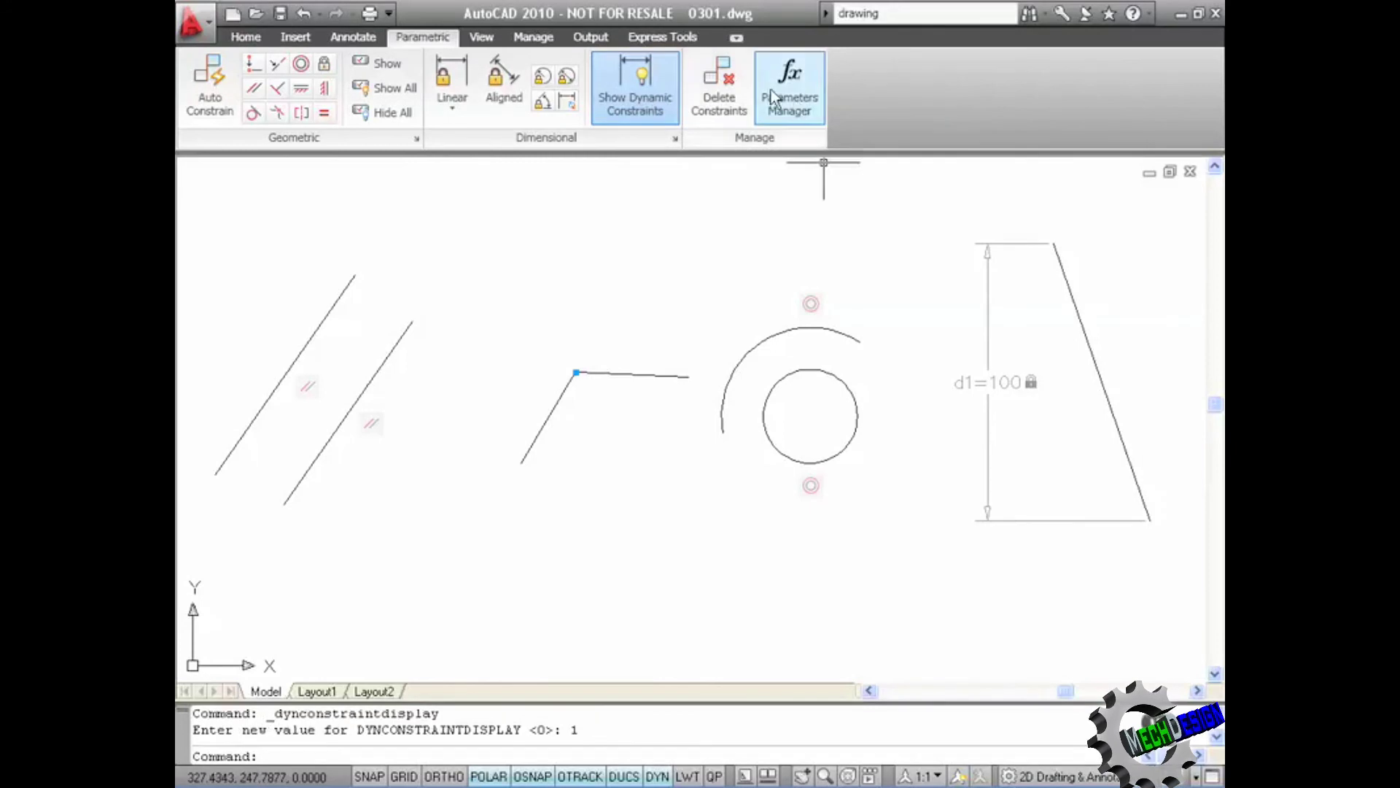
Step: Delete the d1=100 constraint from the slanted right line using Delete Constraints
{"action": "left_click", "coordinate": [726, 90]}
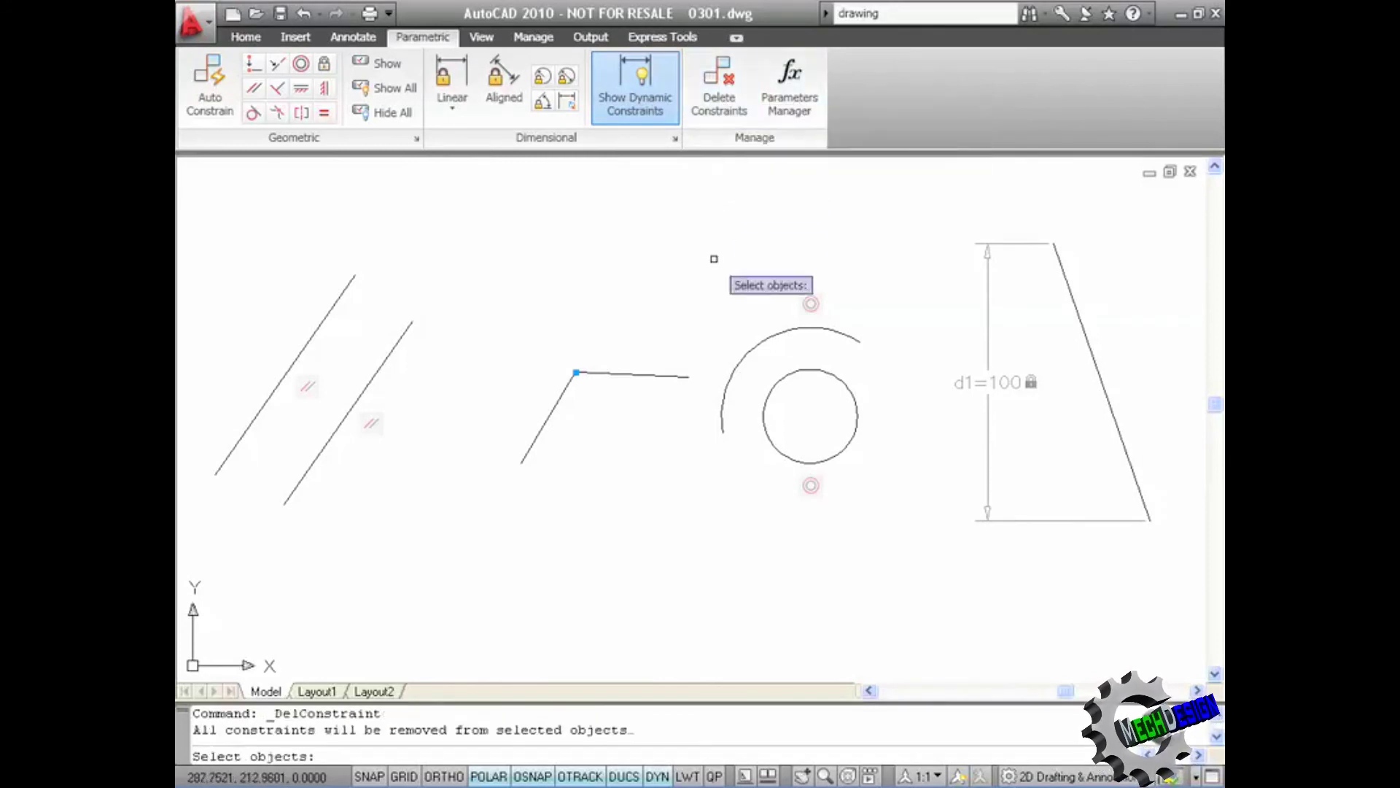
{"action": "left_click", "coordinate": [1082, 326]}
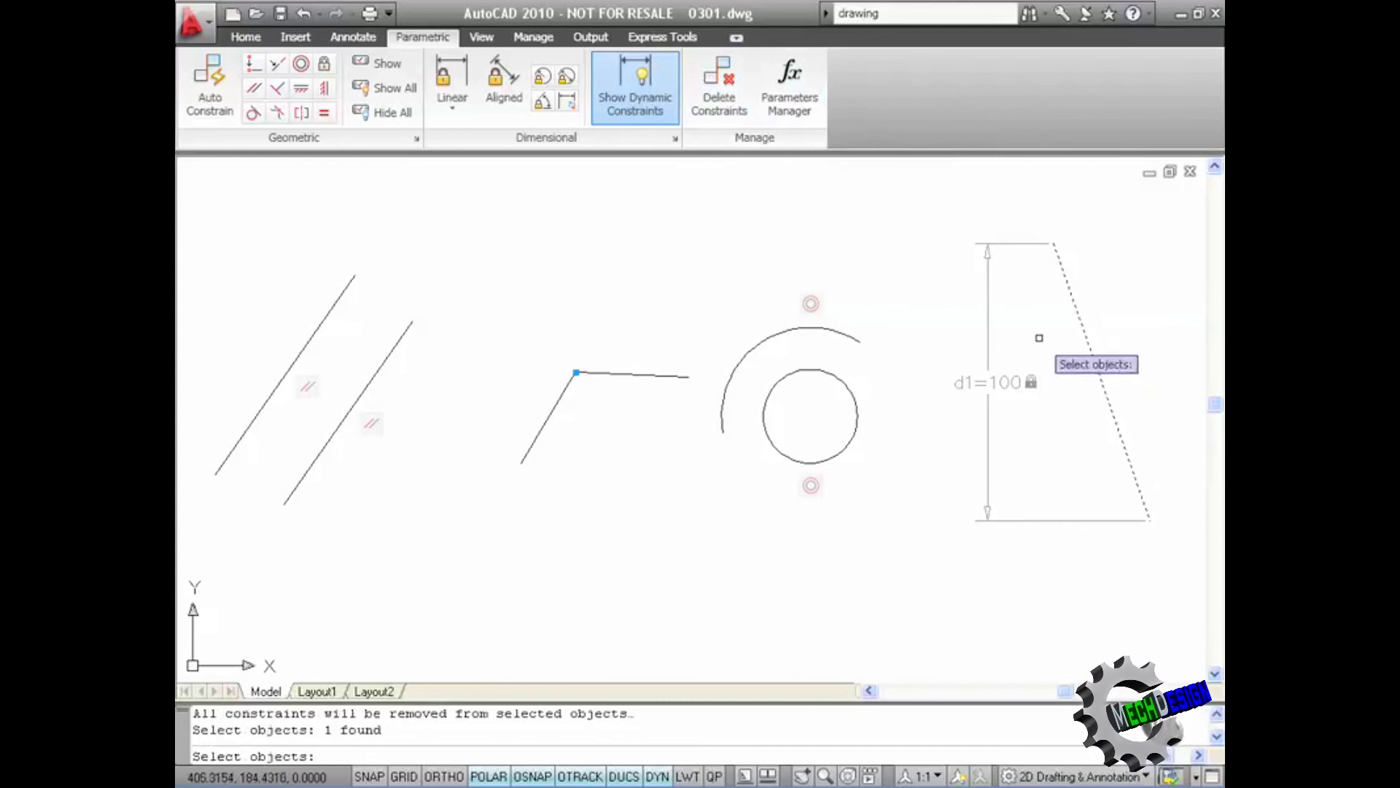
{"action": "key", "text": "Return"}
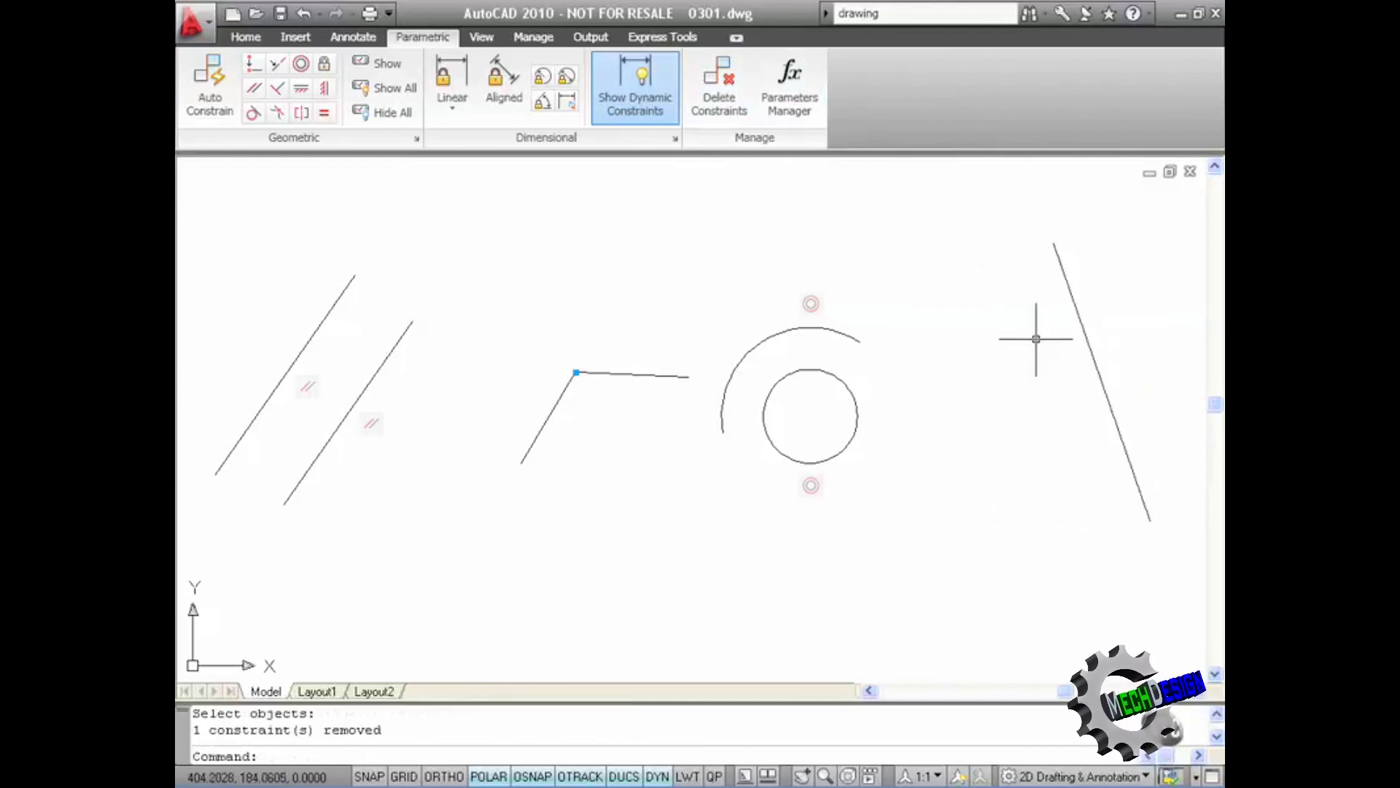